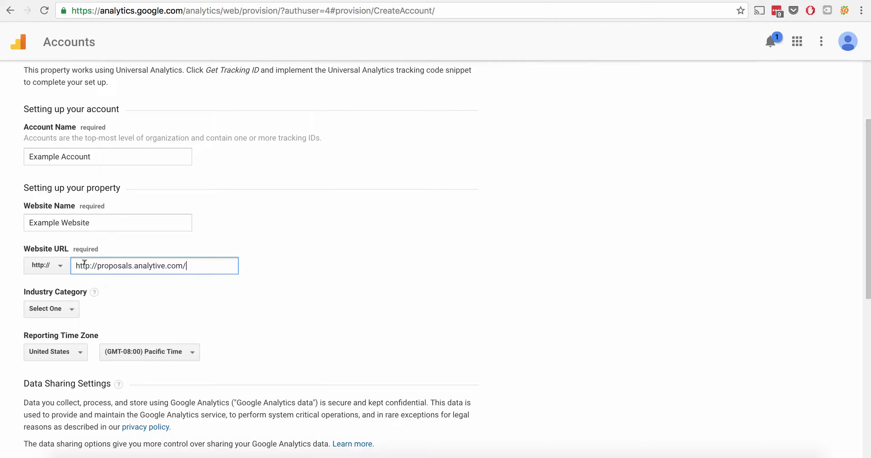
click(168, 305)
click(102, 270)
key(BackSpace)
key(BackSpace)
key(BackSpace)
key(BackSpace)
key(BackSpace)
key(BackSpace)
key(BackSpace)
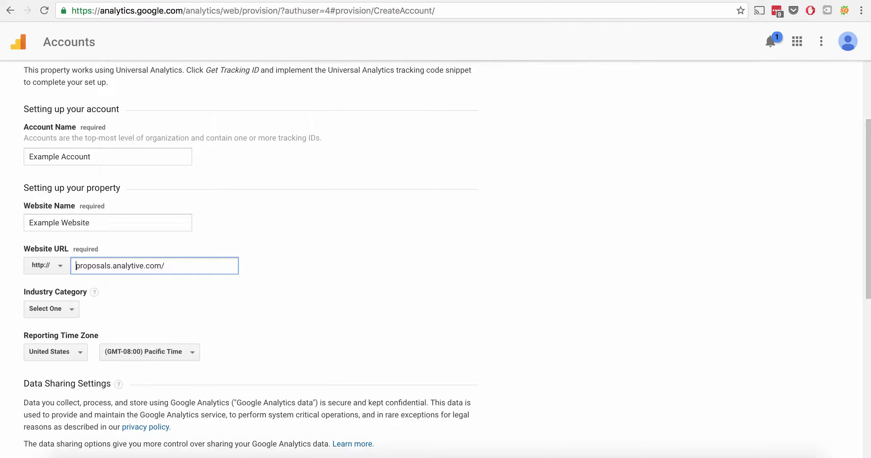
click(231, 292)
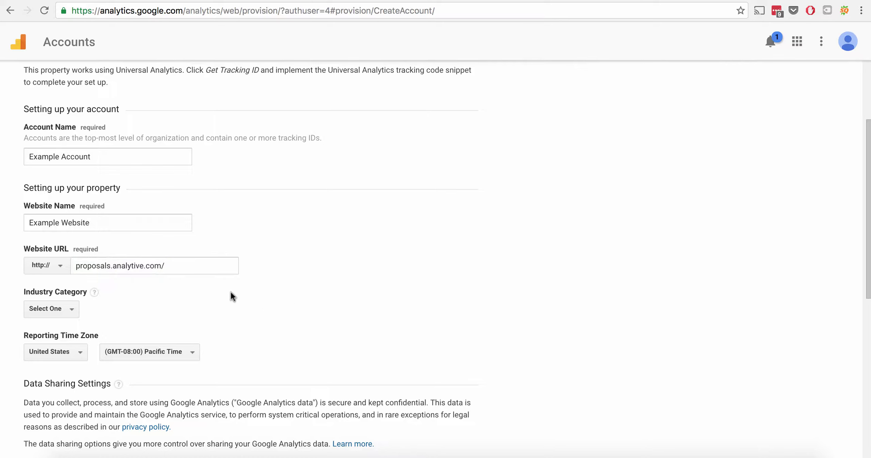
click(52, 308)
click(374, 266)
drag(23, 245, 145, 250)
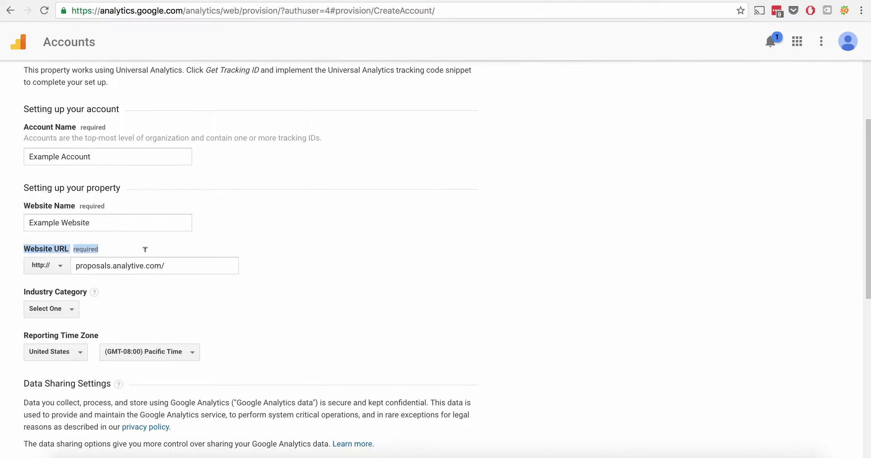
click(146, 249)
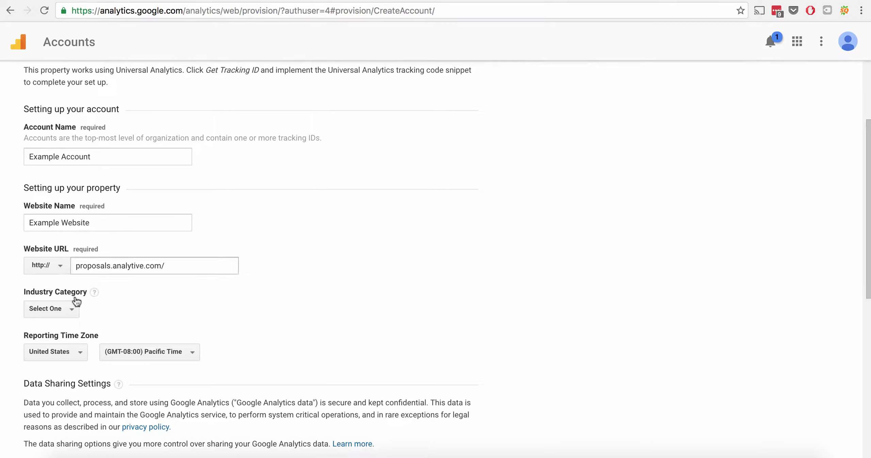
Set the industry category to Computers and Electronics and the reporting time zone to (GMT-07:00) Mountain Time.
click(47, 308)
scroll(65, 190, down, 5)
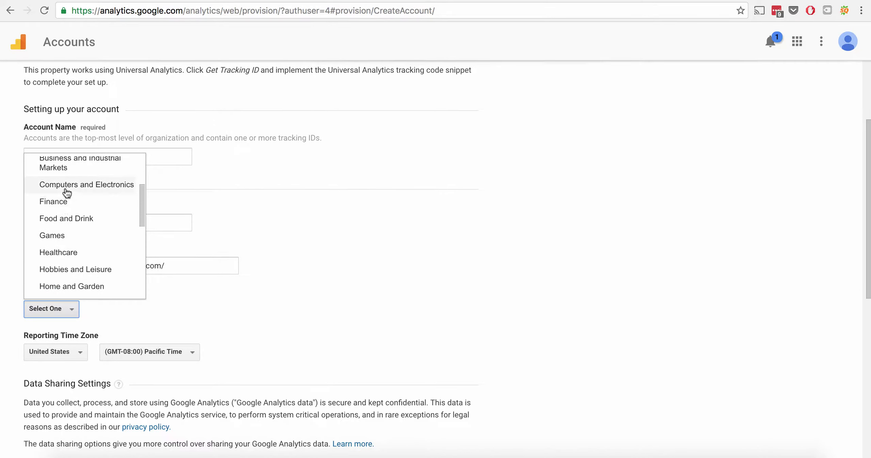
scroll(66, 192, down, 1)
click(65, 178)
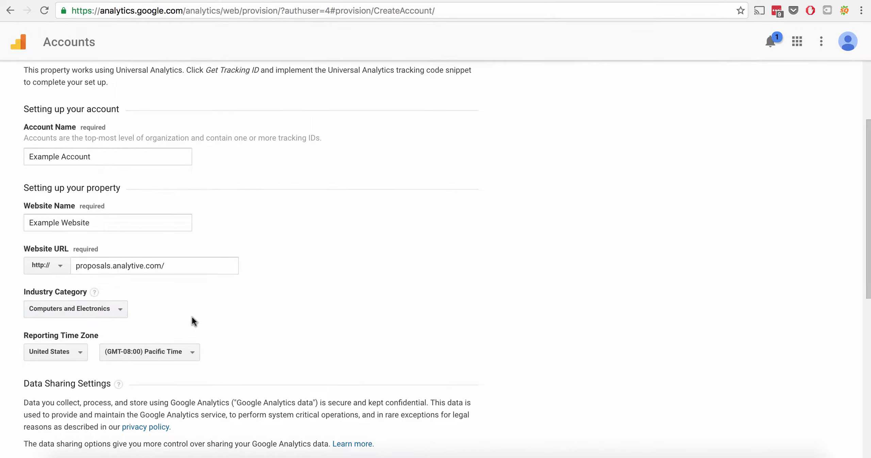
scroll(192, 317, down, 3)
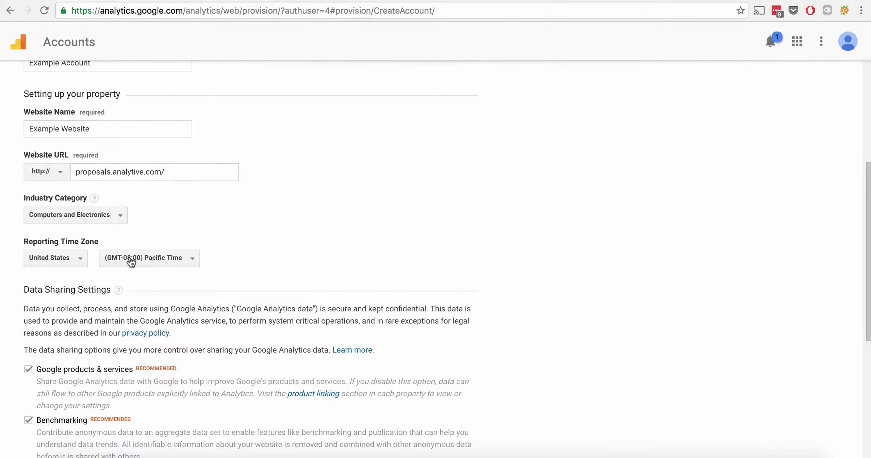
click(154, 264)
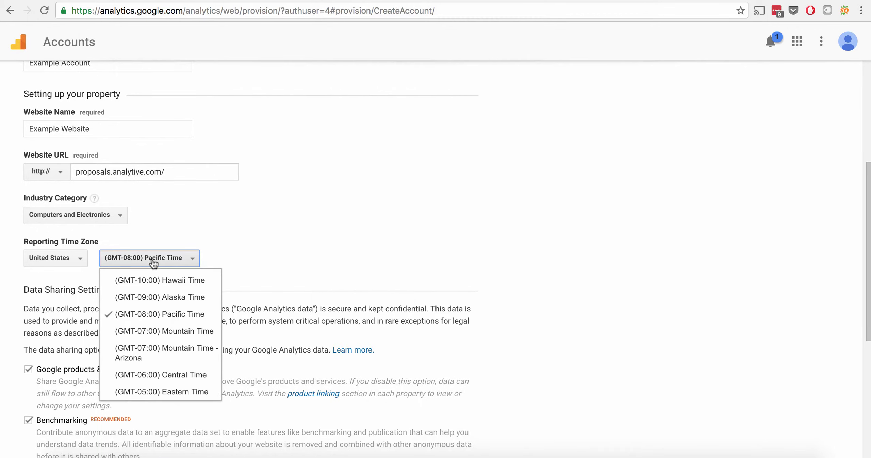
click(156, 333)
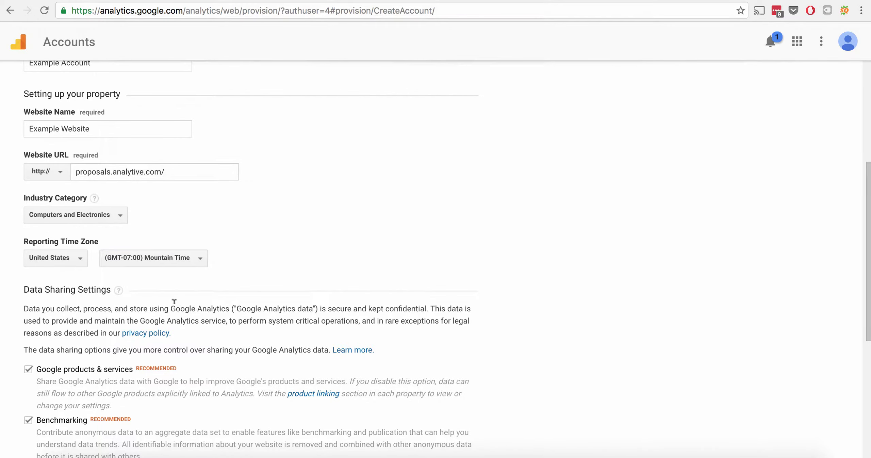
Request the tracking ID for the new account and accept the terms of service agreement for the United States.
scroll(174, 302, down, 6)
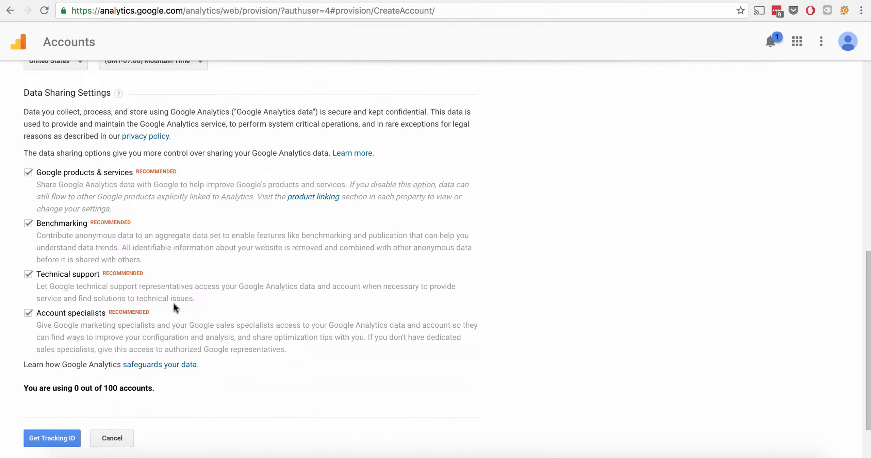
scroll(173, 307, down, 1)
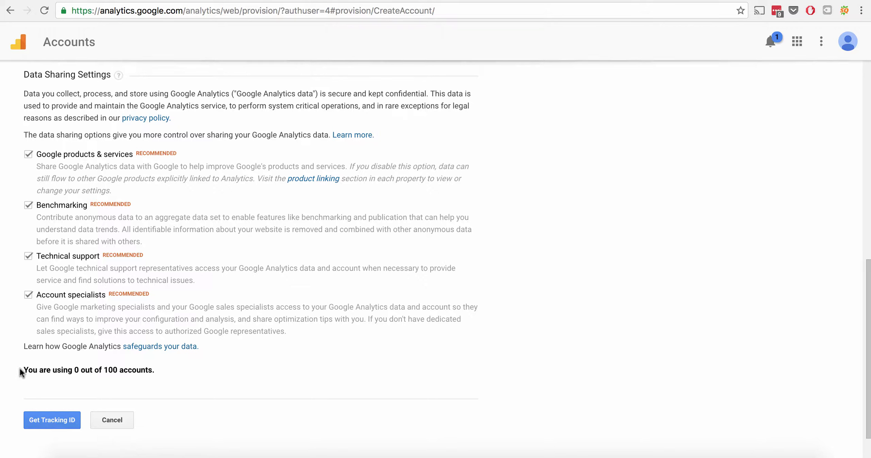
drag(23, 369, 141, 371)
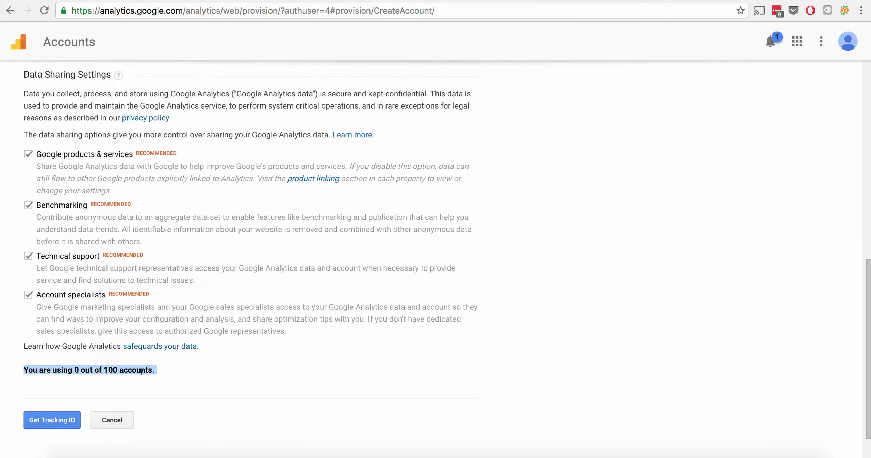
click(159, 370)
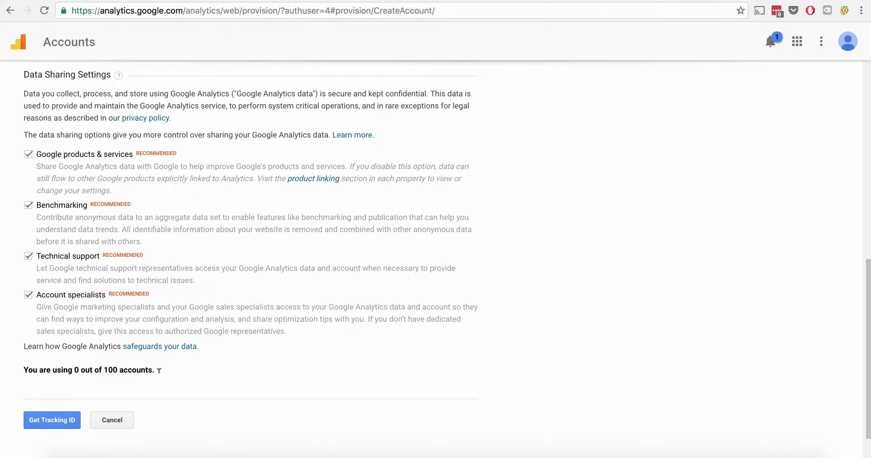
click(36, 427)
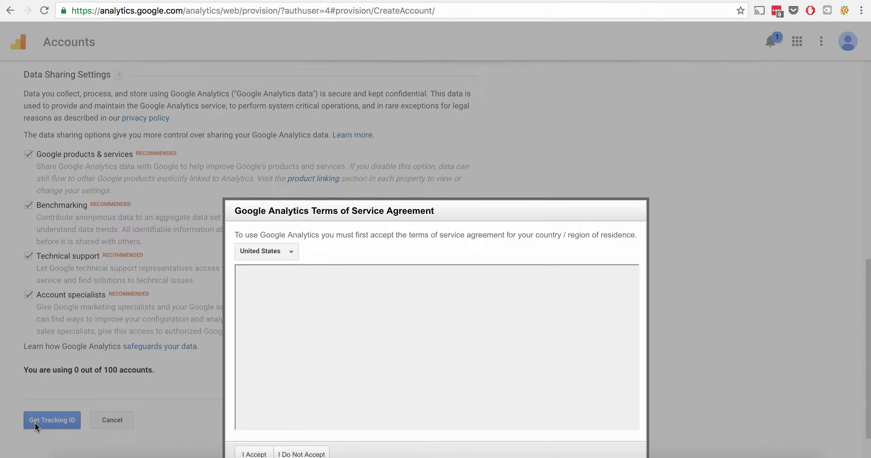
drag(449, 212, 441, 82)
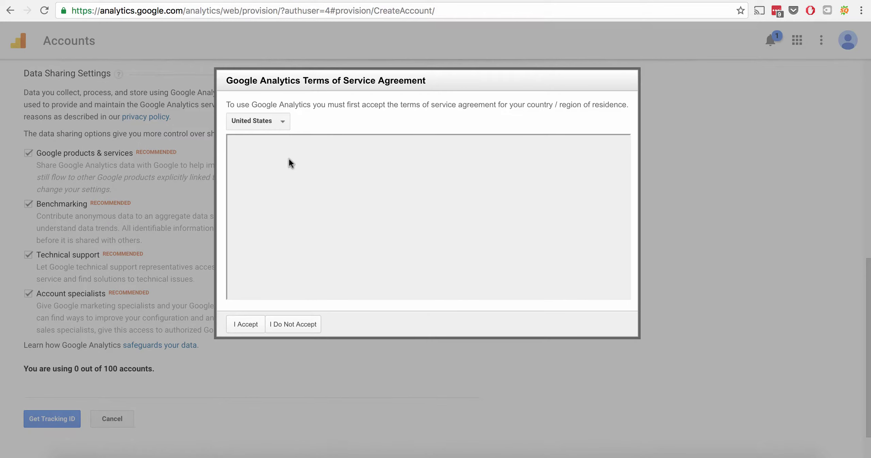
click(238, 325)
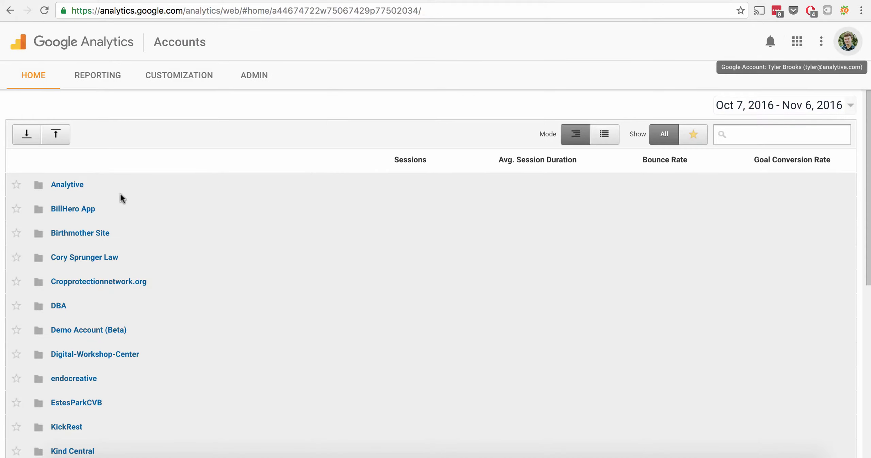
Open the new account form from the Analytive account's administration and look through its fields and data sharing settings.
scroll(121, 197, down, 10)
scroll(121, 196, up, 10)
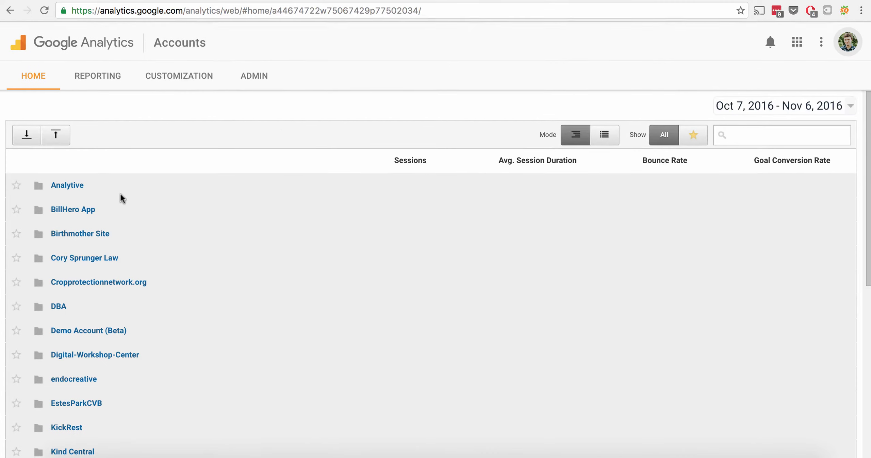
click(257, 75)
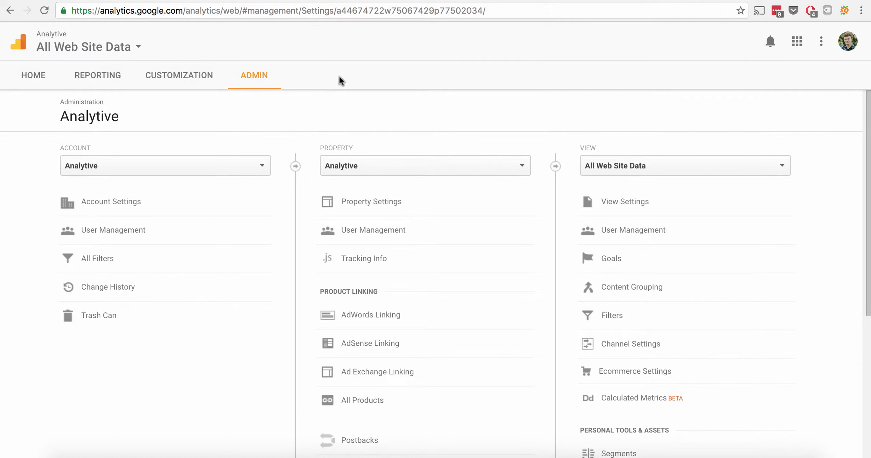
click(266, 167)
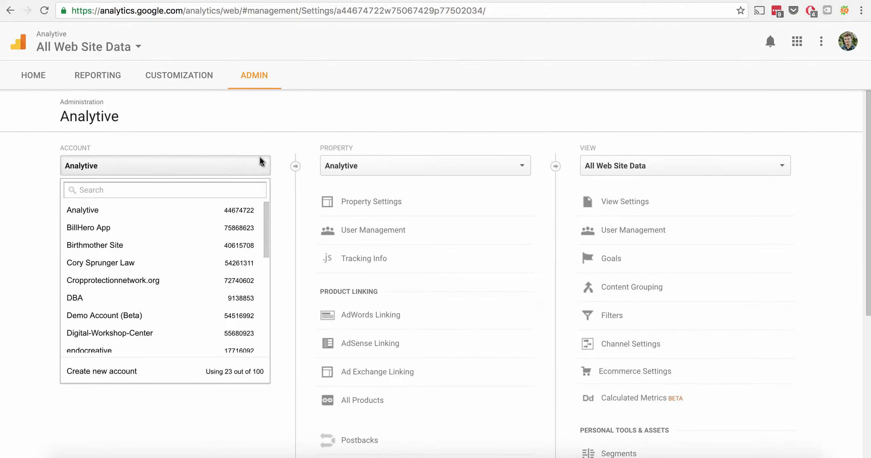
click(168, 370)
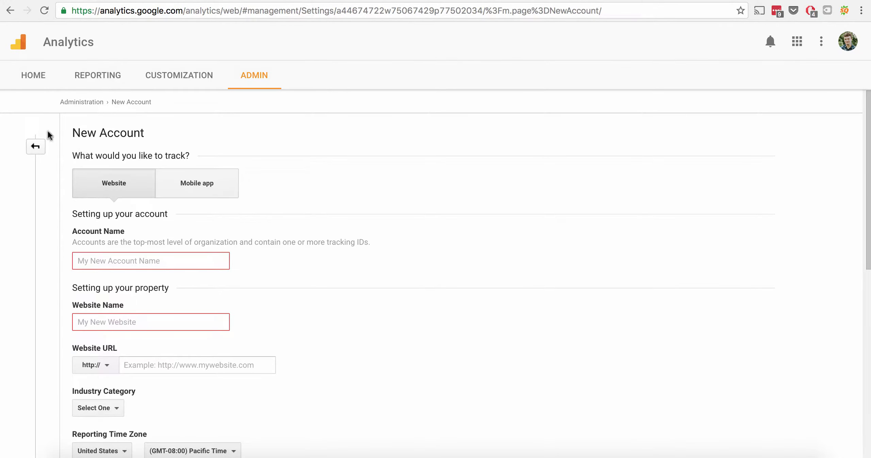
scroll(194, 132, down, 12)
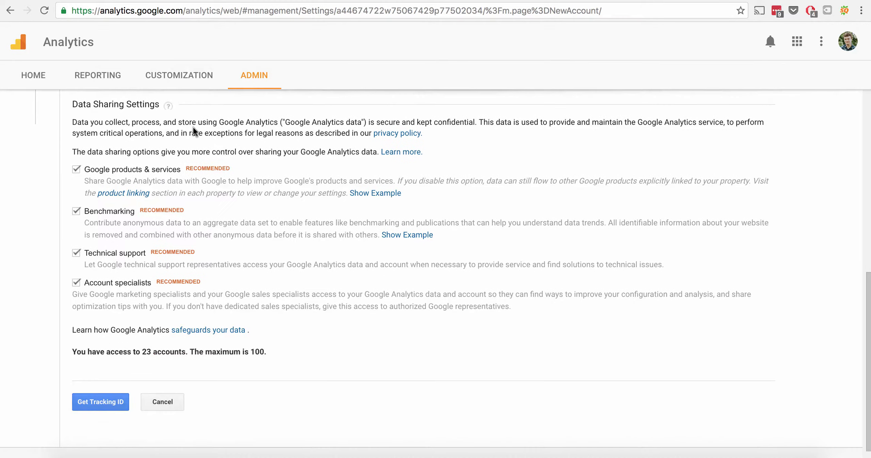
scroll(194, 132, up, 5)
scroll(194, 132, down, 6)
scroll(194, 132, up, 12)
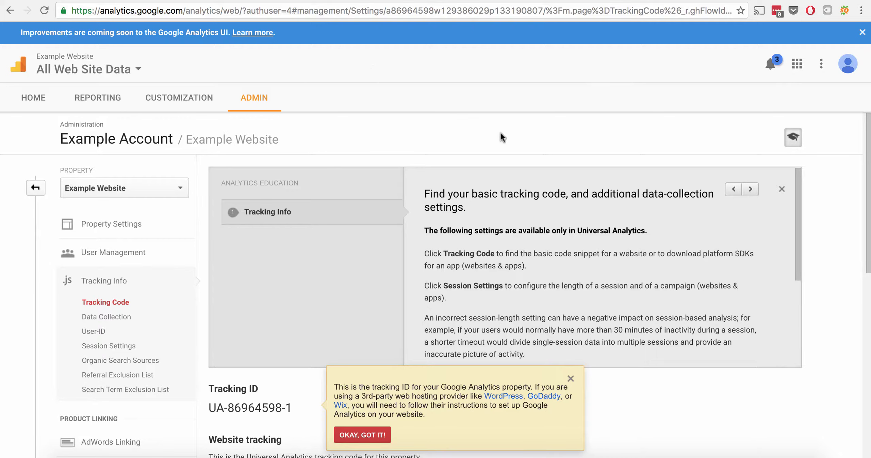
Highlight the tracking ID of the Example Website property and dismiss the tip that explains it.
drag(428, 188, 514, 211)
scroll(495, 243, down, 2)
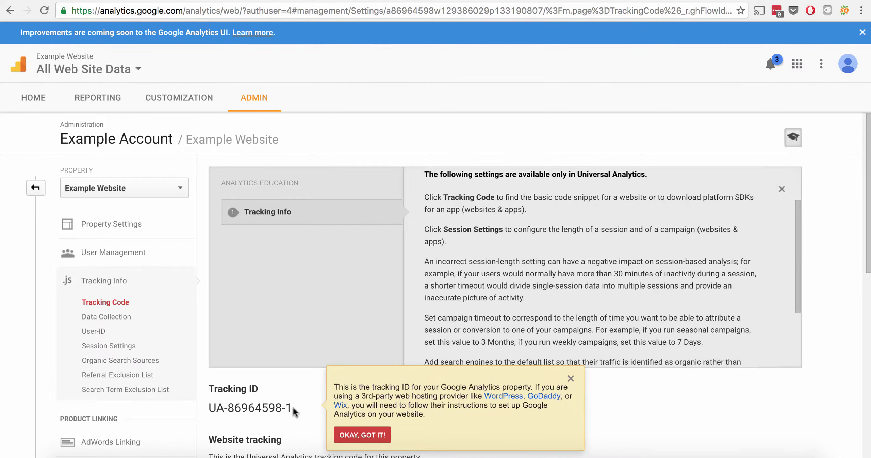
drag(289, 406, 209, 406)
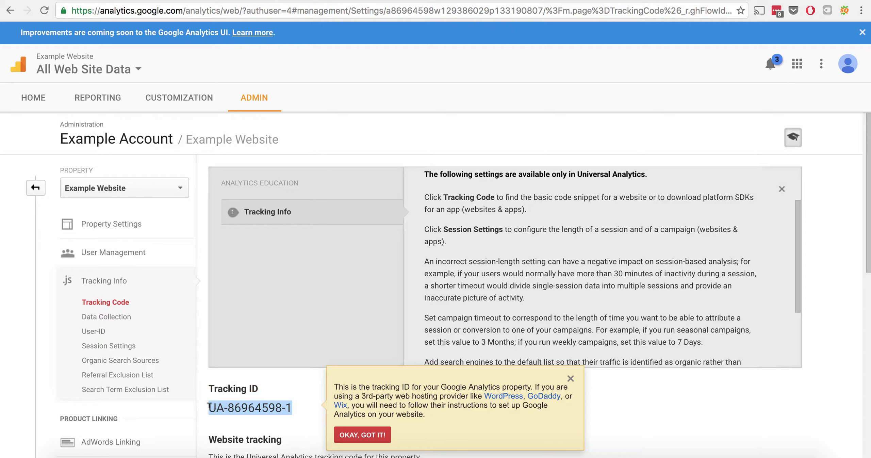
click(209, 405)
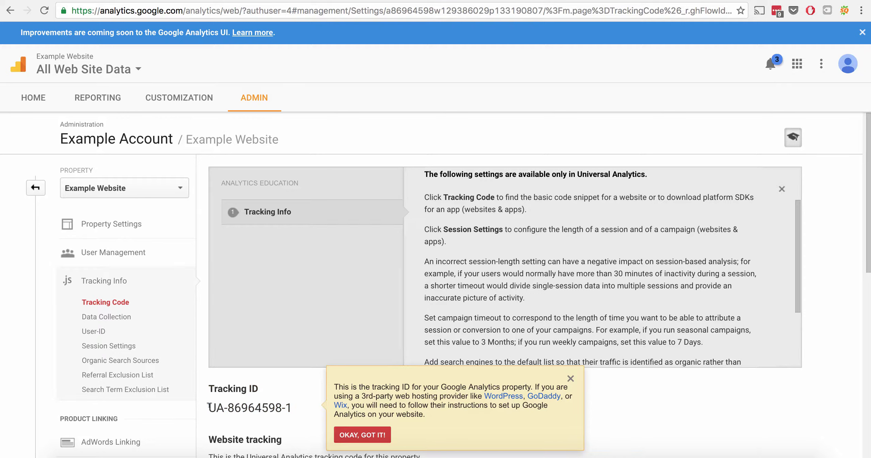
drag(209, 405, 292, 410)
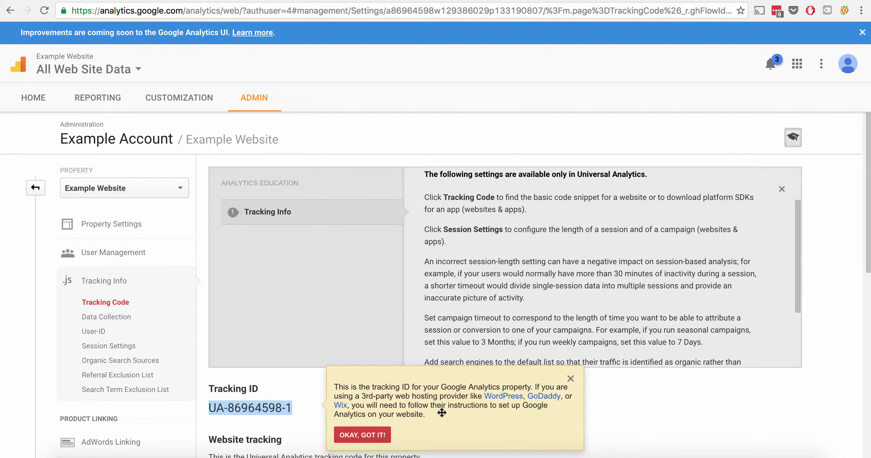
click(373, 435)
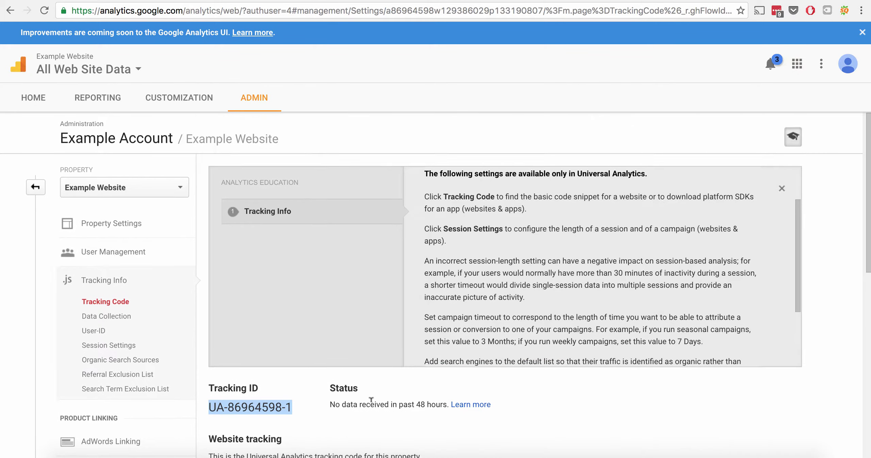
Select the complete website tracking script and examine the PHP, dynamic content and Google Tag Manager implementation options.
scroll(372, 399, down, 4)
scroll(355, 364, down, 2)
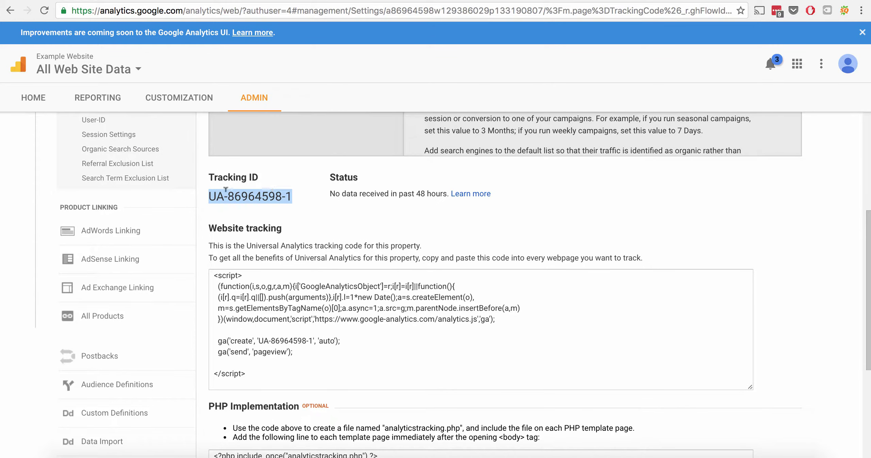
scroll(225, 189, down, 1)
scroll(221, 179, down, 1)
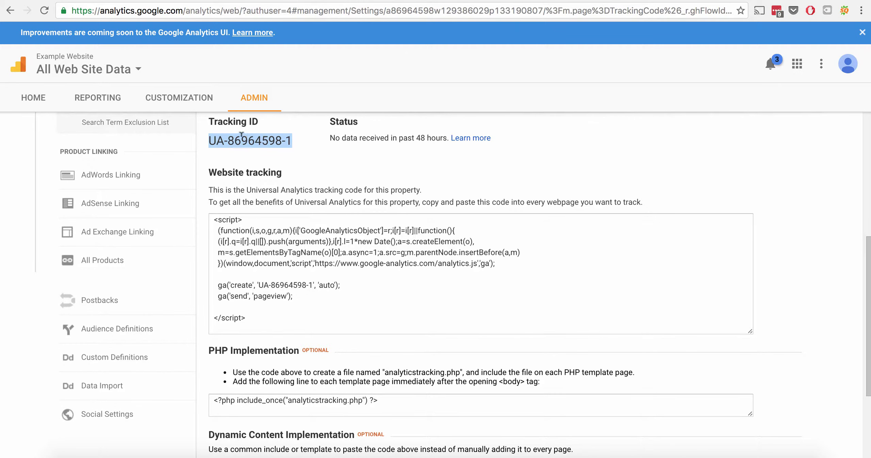
click(246, 237)
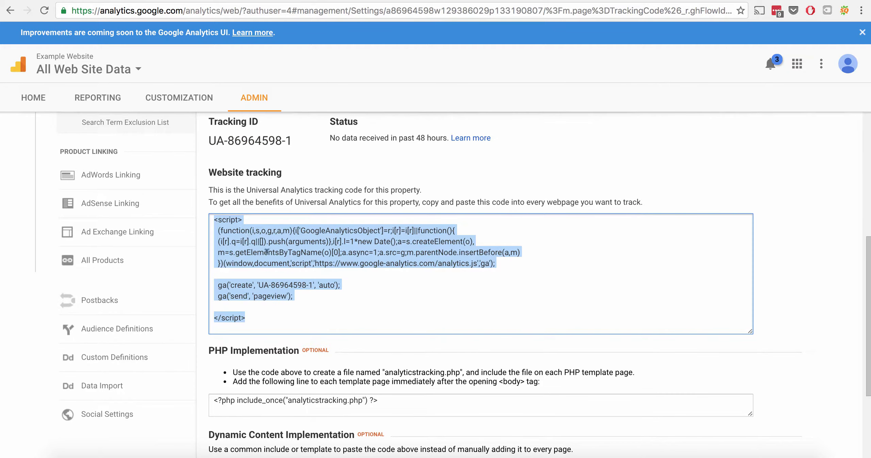
scroll(280, 244, down, 5)
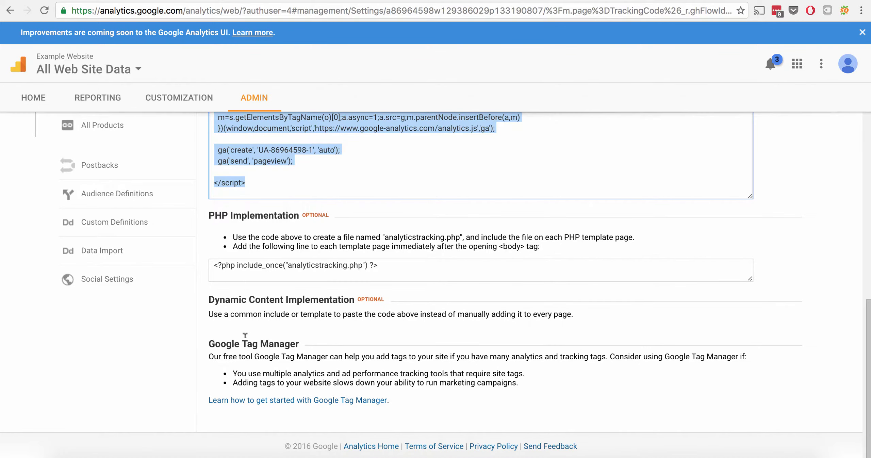
scroll(245, 335, up, 6)
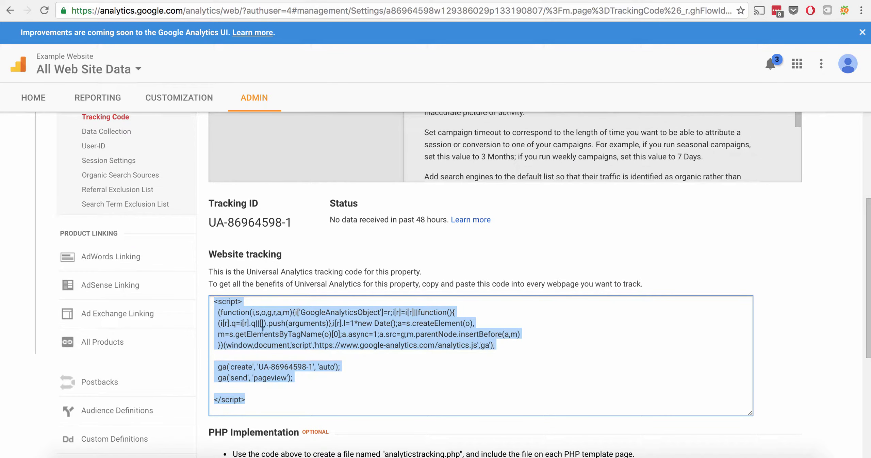
drag(210, 222, 278, 247)
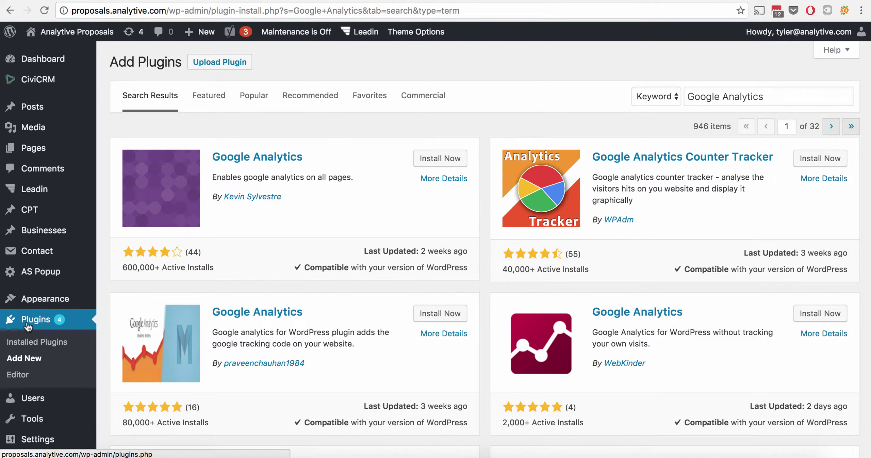
Switch to the WordPress admin and look through the plugin search results for Google Analytics.
scroll(487, 155, down, 5)
scroll(487, 155, down, 18)
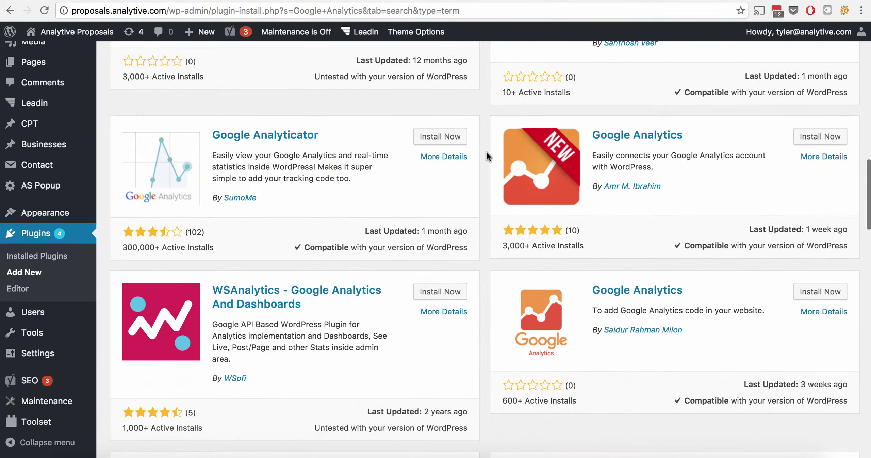
scroll(486, 153, down, 5)
scroll(611, 153, up, 20)
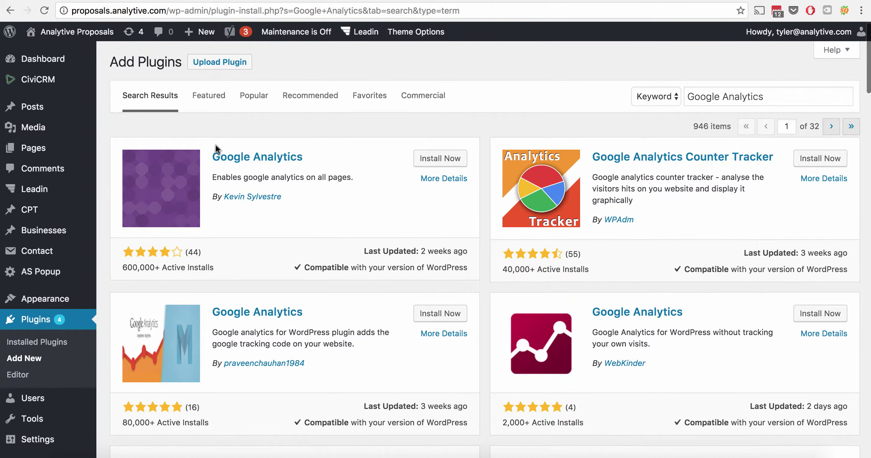
Install and activate the Google Analytics by MonsterInsights plugin from the plugin search results.
scroll(369, 197, down, 16)
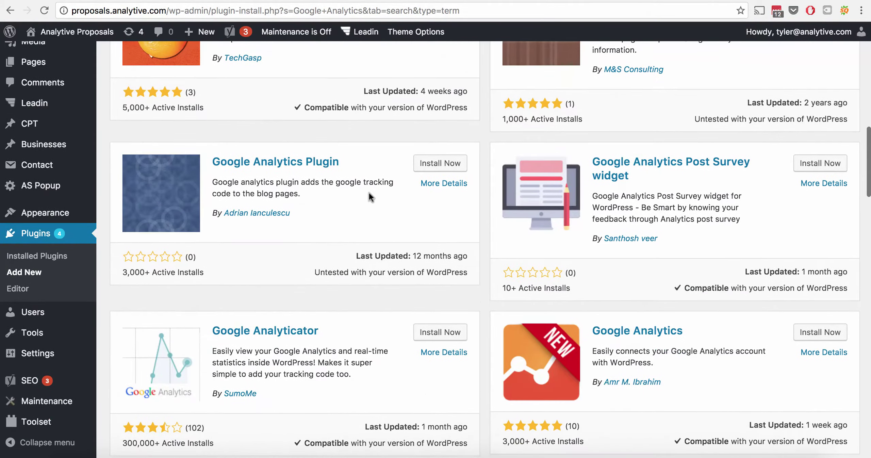
scroll(370, 197, down, 13)
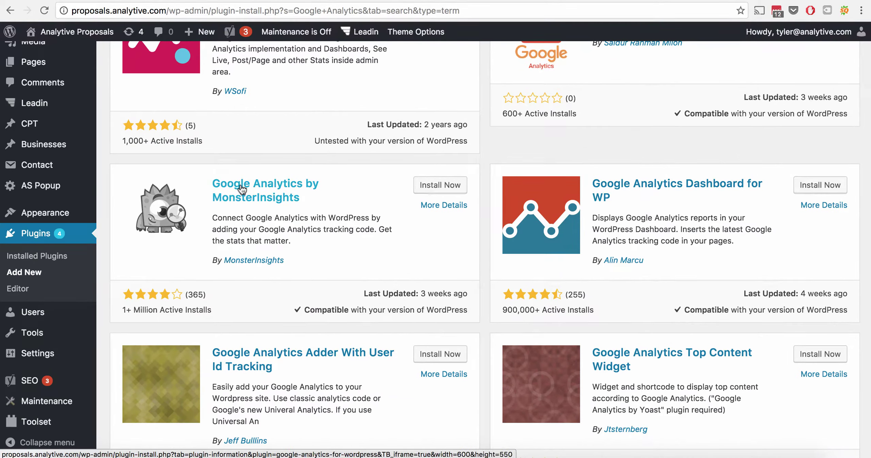
click(448, 189)
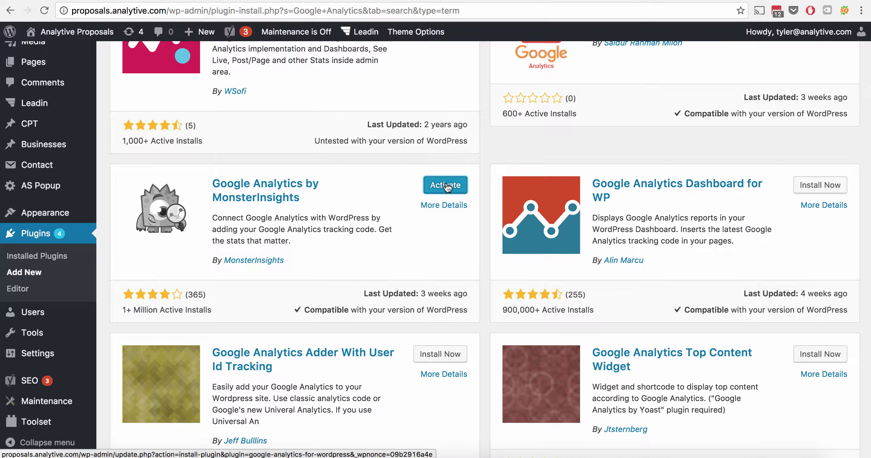
click(447, 187)
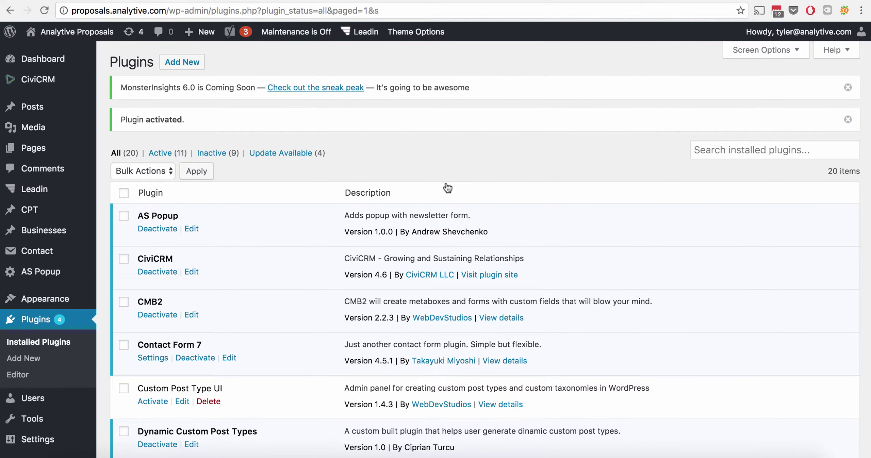
Find the activated MonsterInsights plugin among the installed plugins and open its Insights settings page.
scroll(336, 194, down, 5)
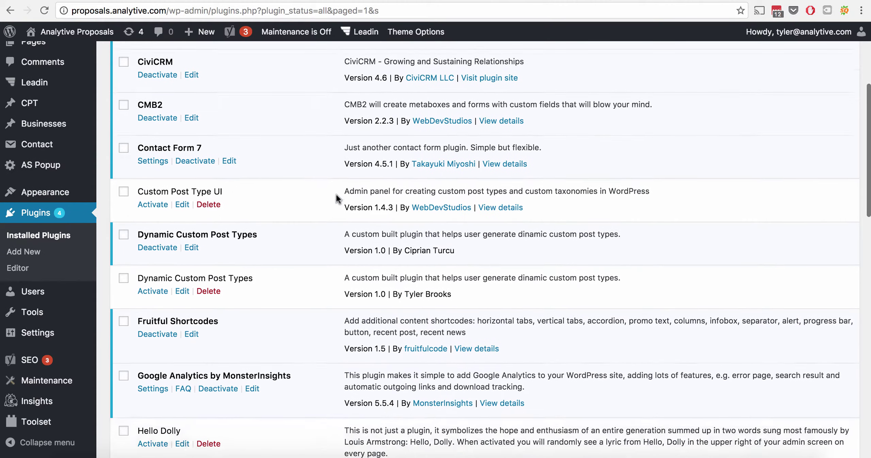
scroll(336, 195, down, 1)
mouse_move(45, 404)
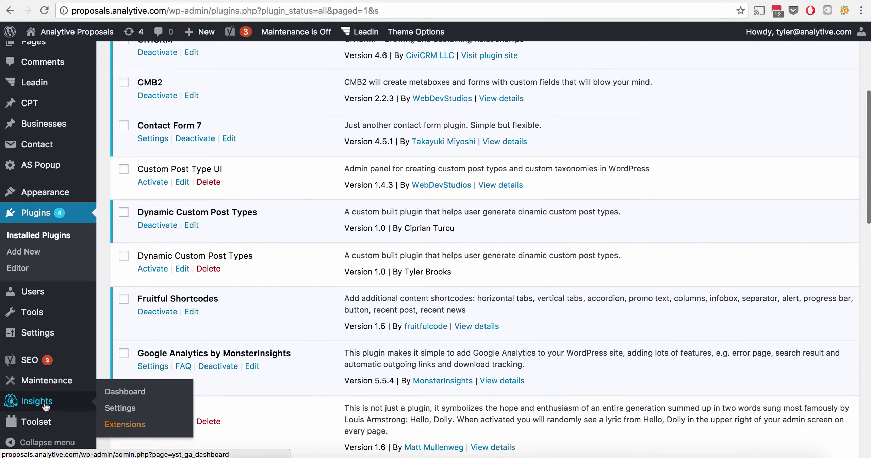
click(116, 408)
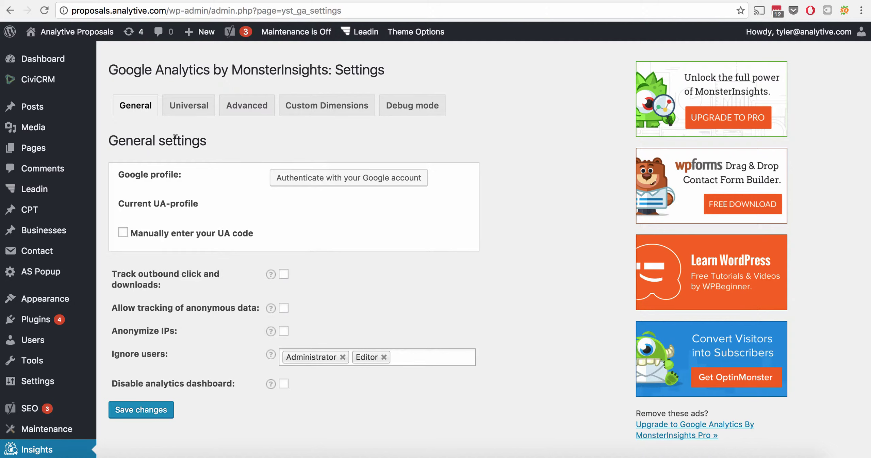
Start the plugin's Google authentication with the kindcentral.com account and allow MonsterInsights Free to view its Google Analytics data.
click(306, 180)
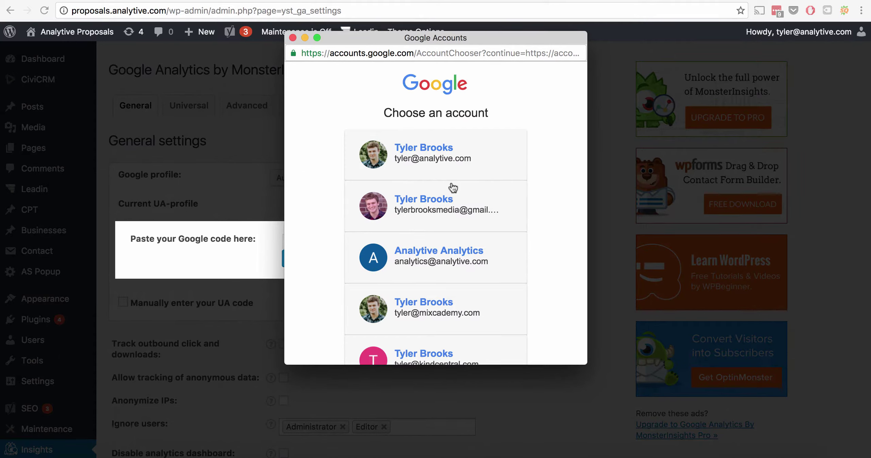
scroll(453, 187, down, 3)
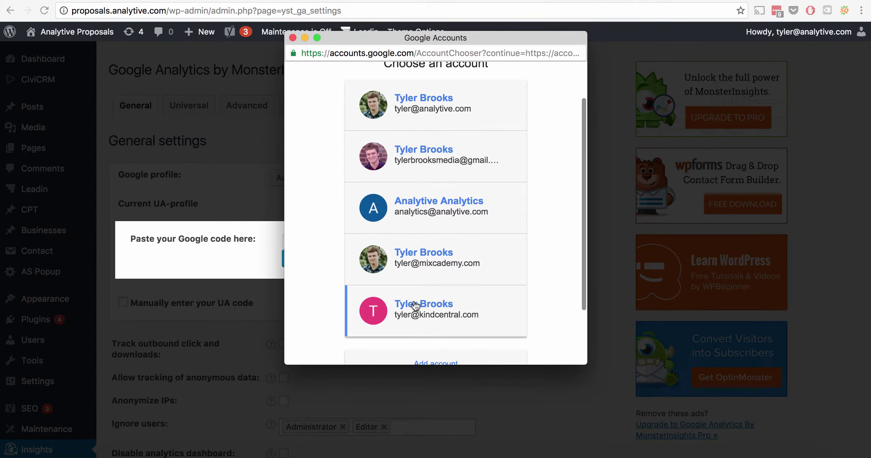
click(415, 305)
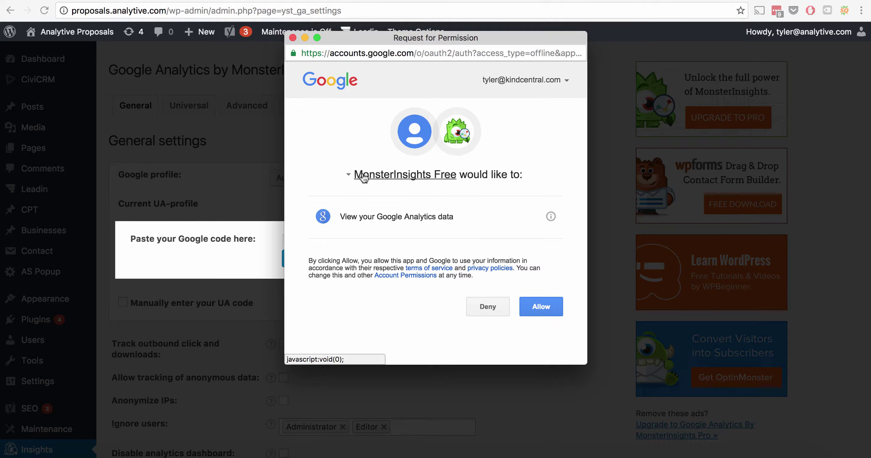
click(544, 306)
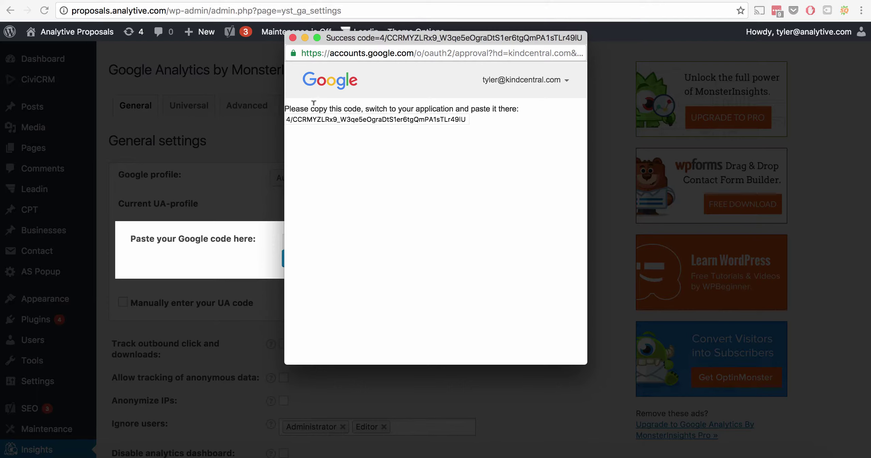
Copy the Google authorization code, paste it into the plugin's Google code field and save the authentication code.
drag(287, 107, 452, 109)
click(458, 106)
click(442, 119)
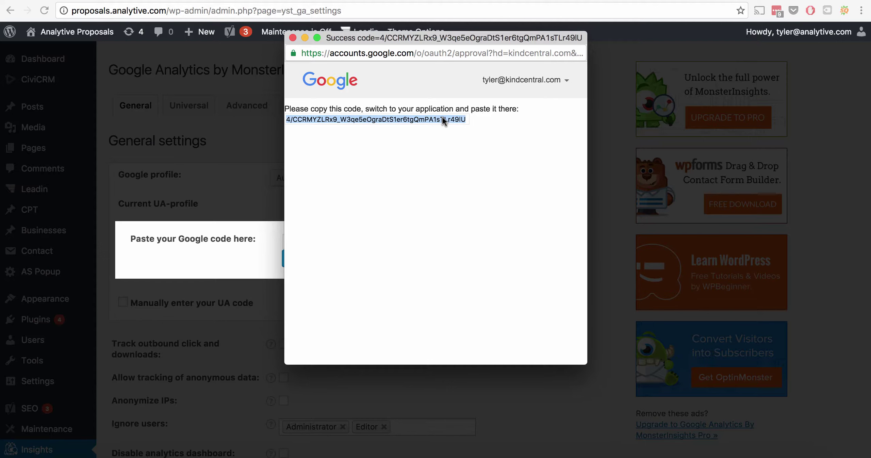
right_click(442, 119)
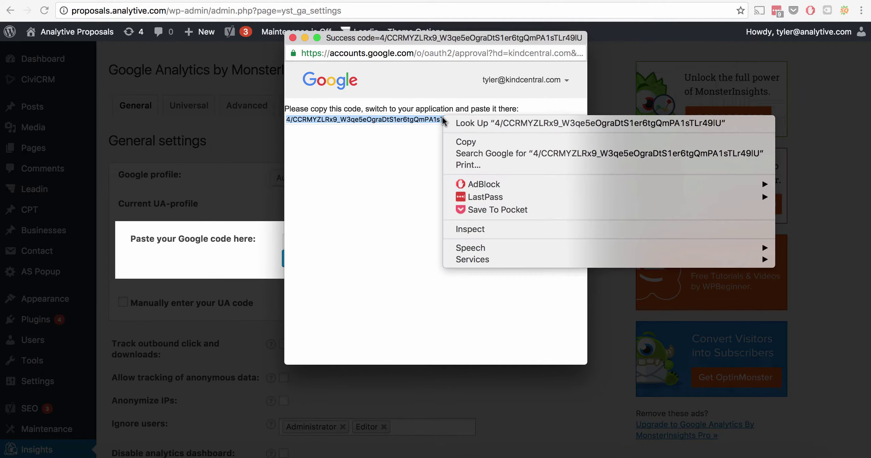
click(462, 143)
click(196, 184)
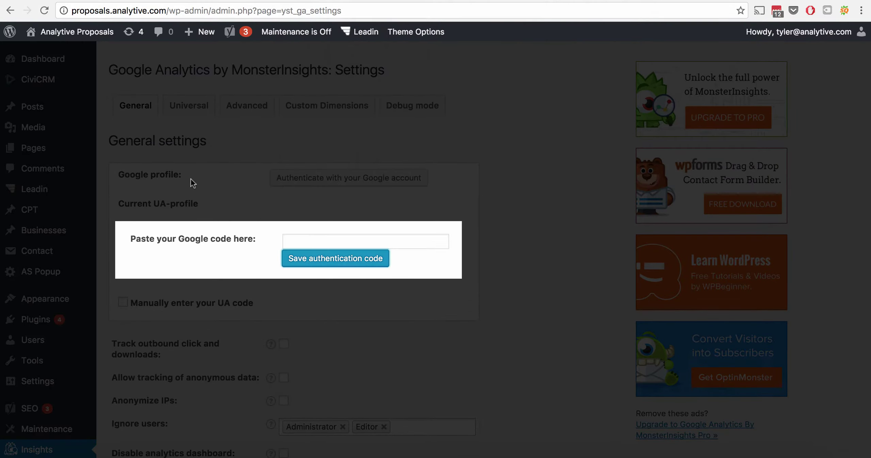
click(313, 237)
key(super+v)
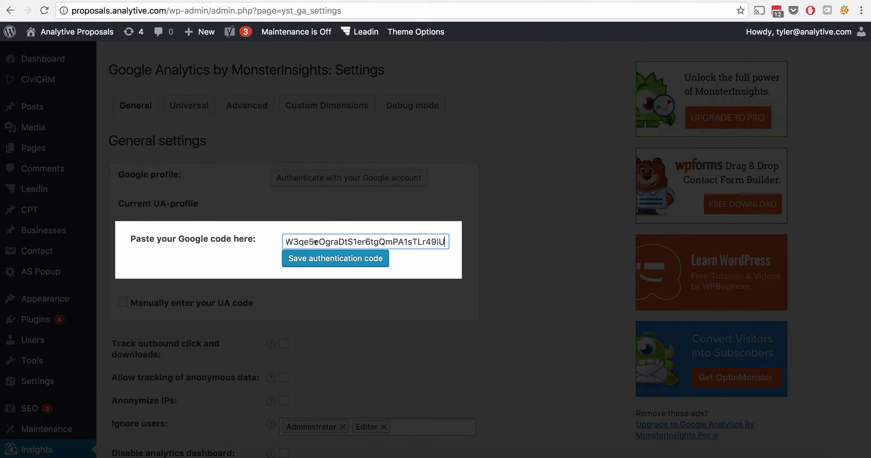
click(321, 261)
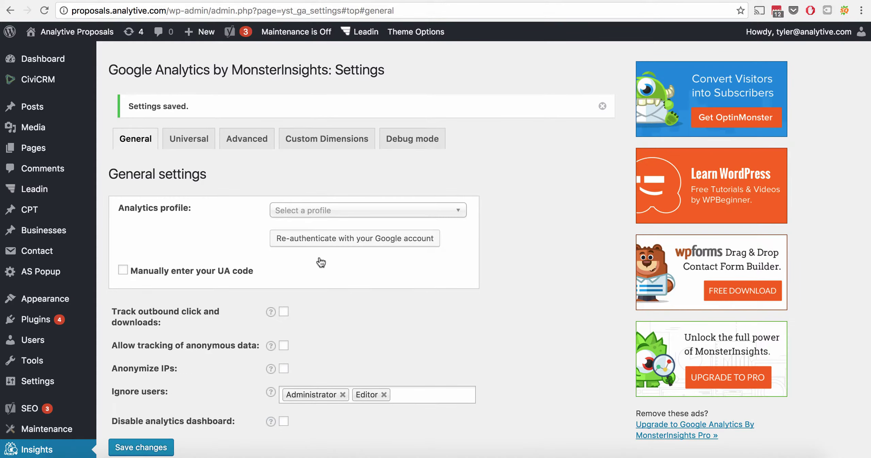
Set the analytics profile to All Web Site Data under Example Website.
click(311, 211)
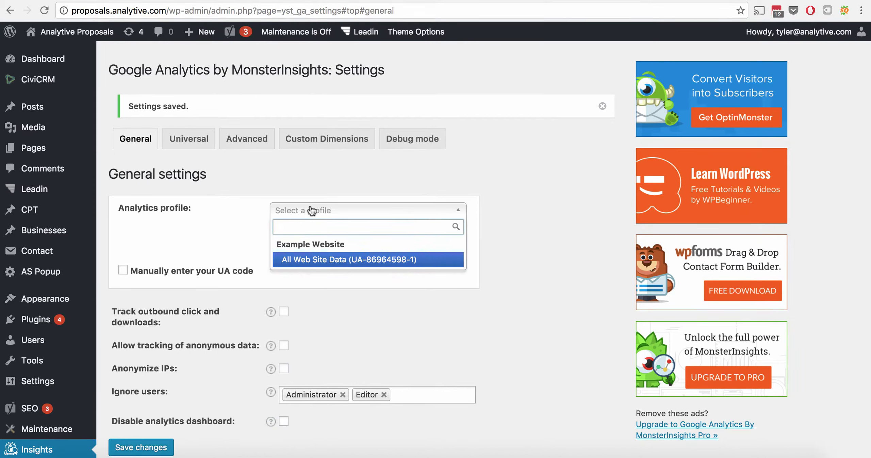
click(323, 259)
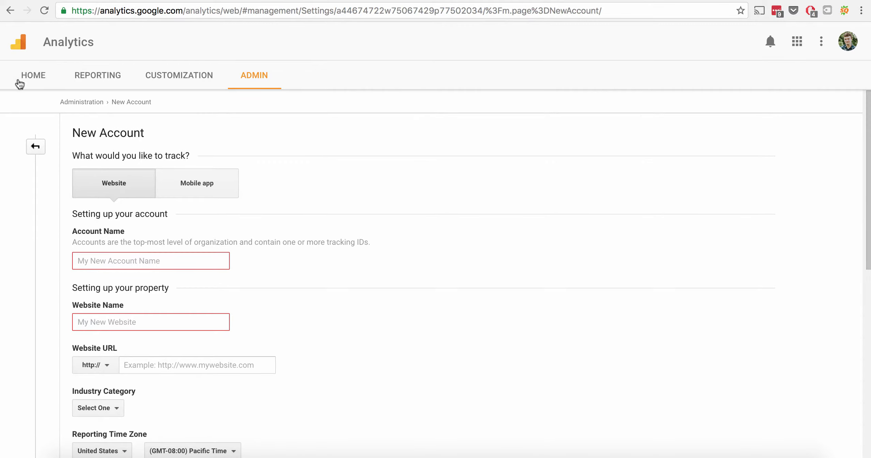
click(19, 83)
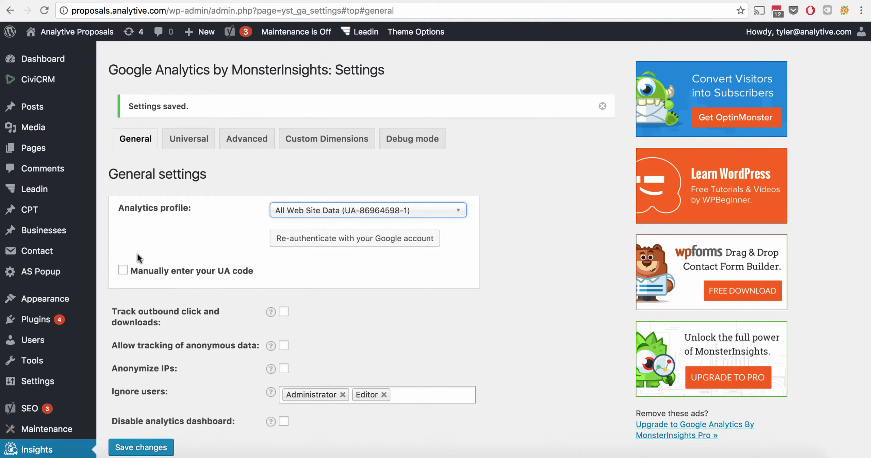
Try the manual UA code option with the tracking ID copied from Google Analytics, and turn the option off again.
click(122, 271)
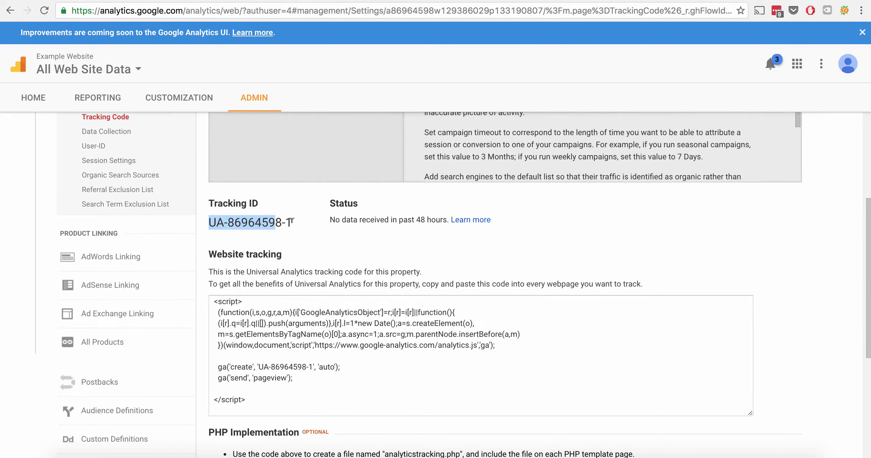
drag(293, 221, 211, 221)
right_click(225, 223)
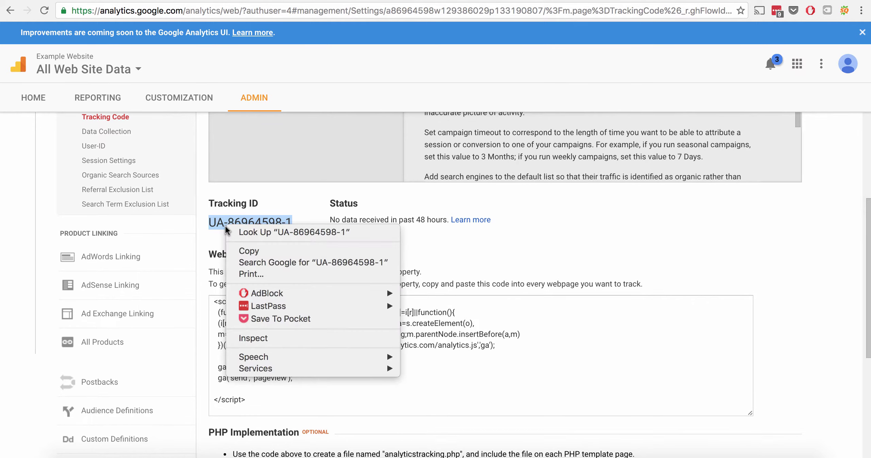
click(249, 251)
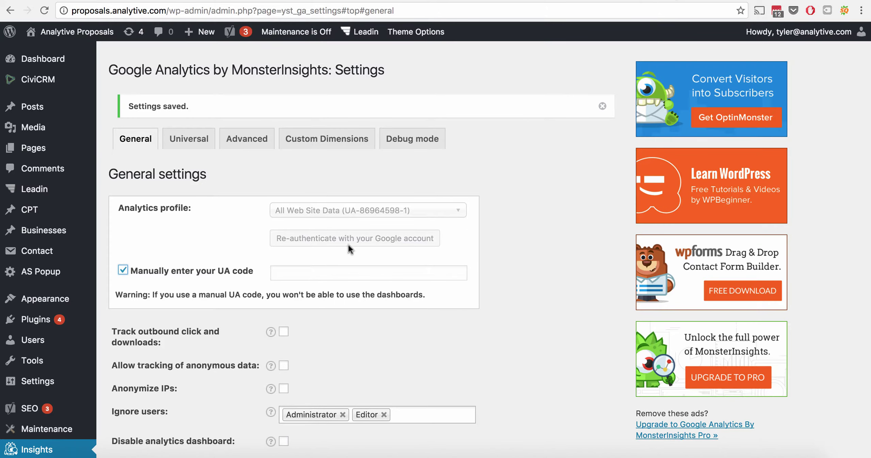
click(306, 272)
key(ctrl+v)
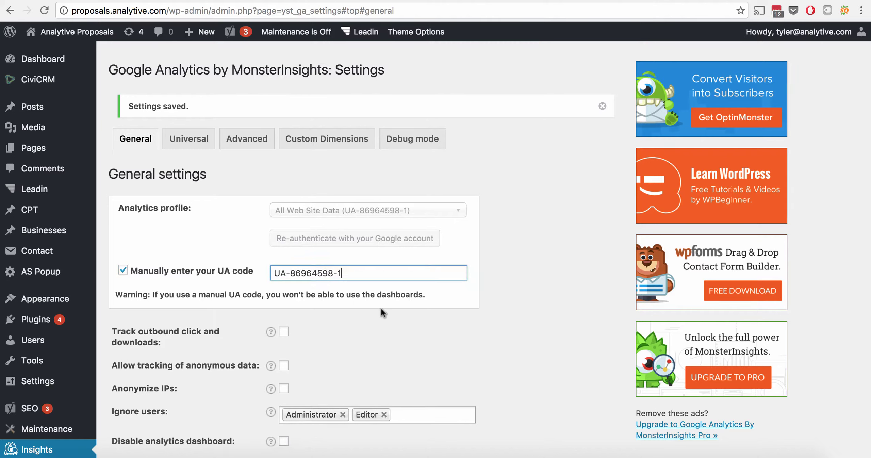
click(123, 270)
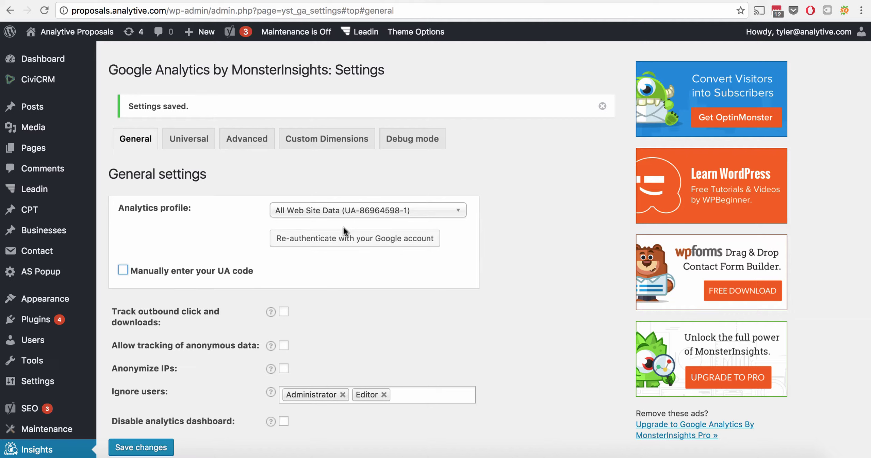
Enable tracking of outbound clicks and downloads, check the help for the remaining general settings, and save the changes.
click(285, 314)
scroll(287, 332, down, 2)
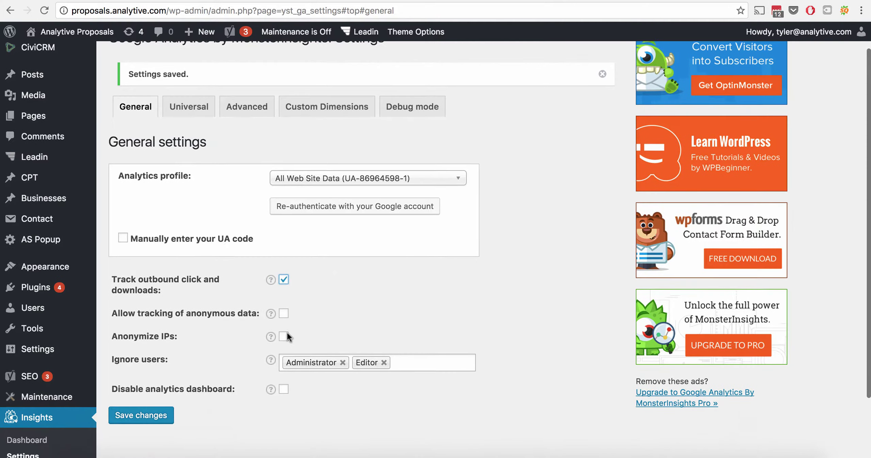
mouse_move(268, 310)
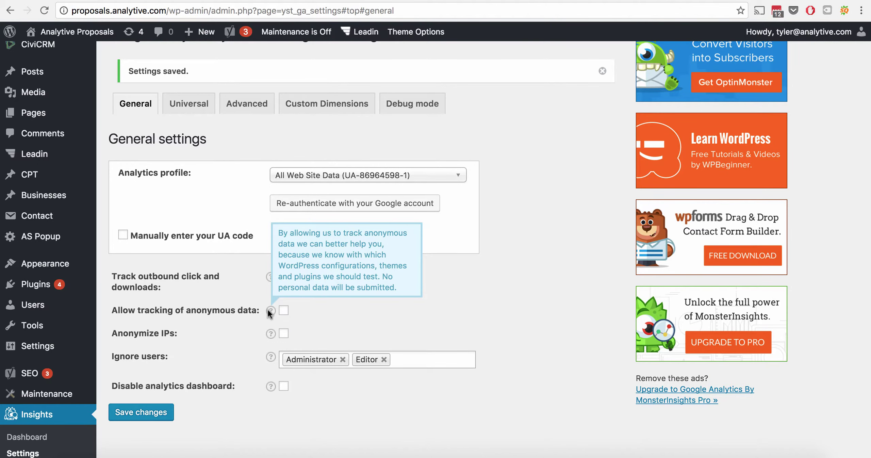
mouse_move(271, 334)
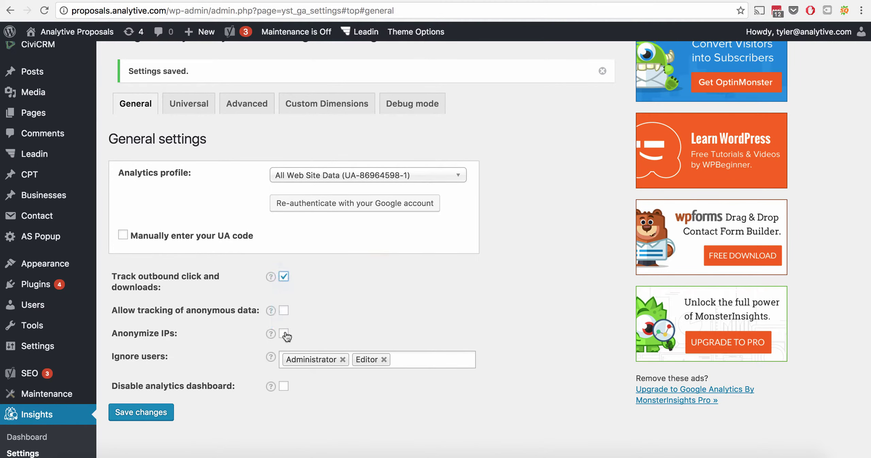
scroll(363, 289, down, 1)
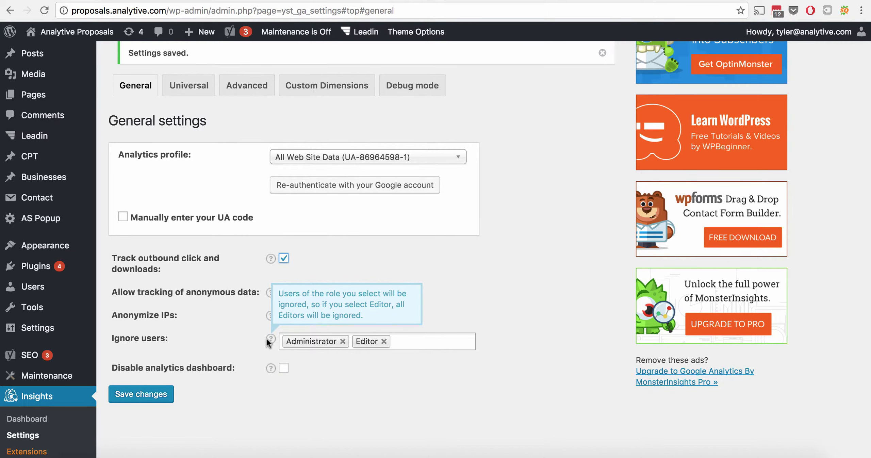
scroll(267, 338, down, 3)
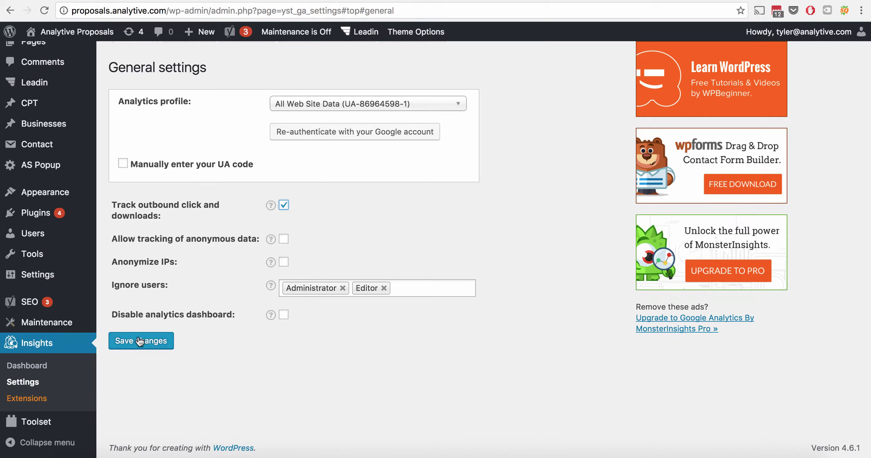
click(130, 342)
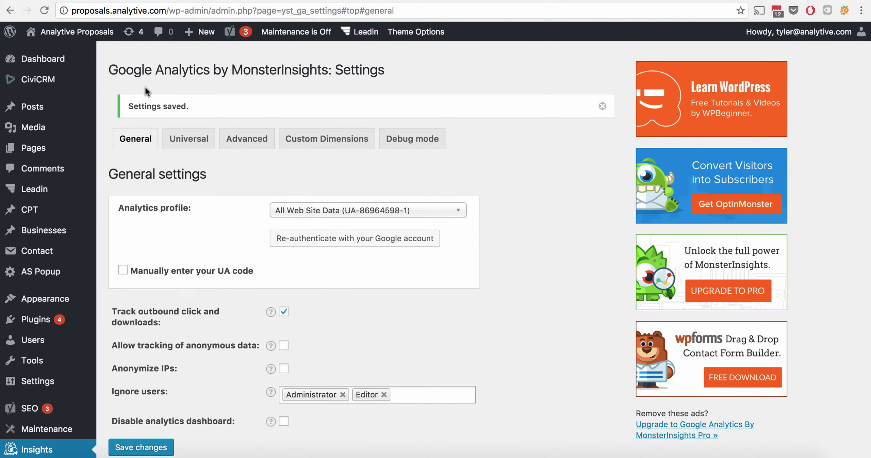
Open the Analytive Proposals site in an incognito window and close its newsletter subscription popup.
right_click(81, 33)
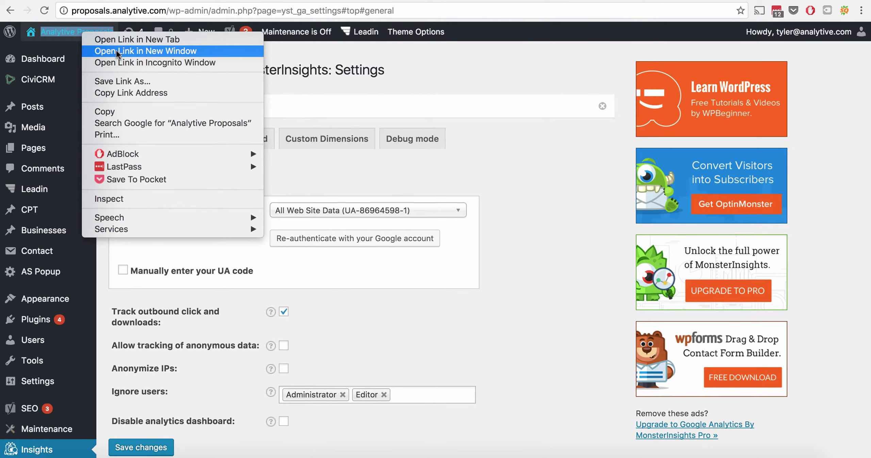
click(117, 61)
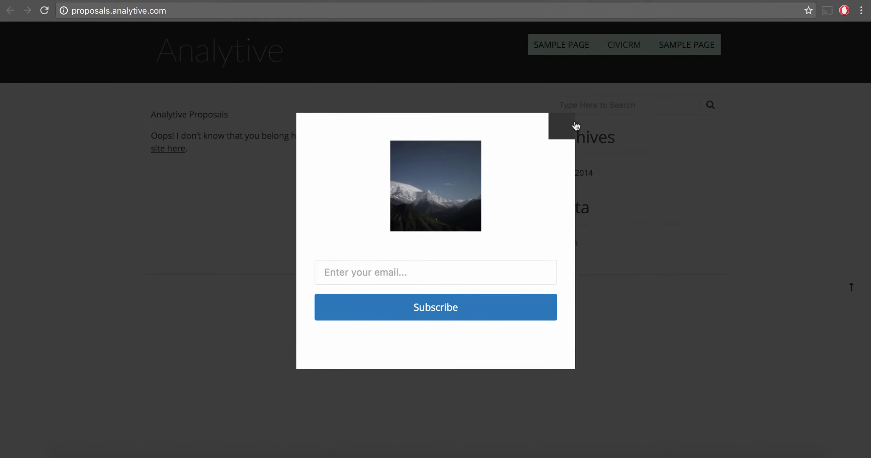
click(575, 125)
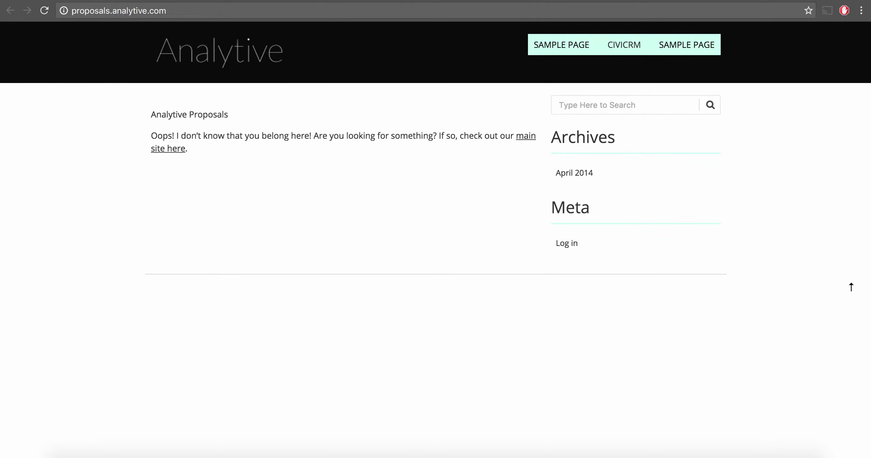
Display the HTML source of the proposals.analytive.com home page.
click(133, 0)
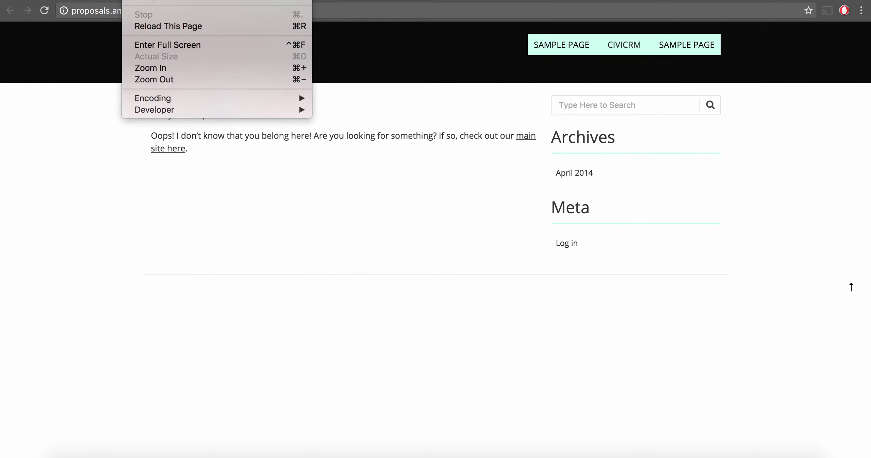
mouse_move(153, 114)
click(356, 108)
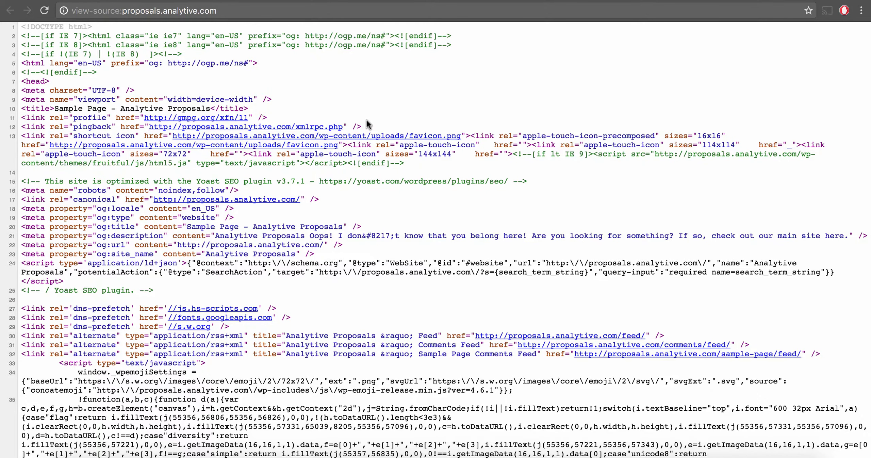
Search the page source for "UA-", examine the MonsterInsights tracking script, and compare its ID with the Tracking ID in Google Analytics.
key(super+f)
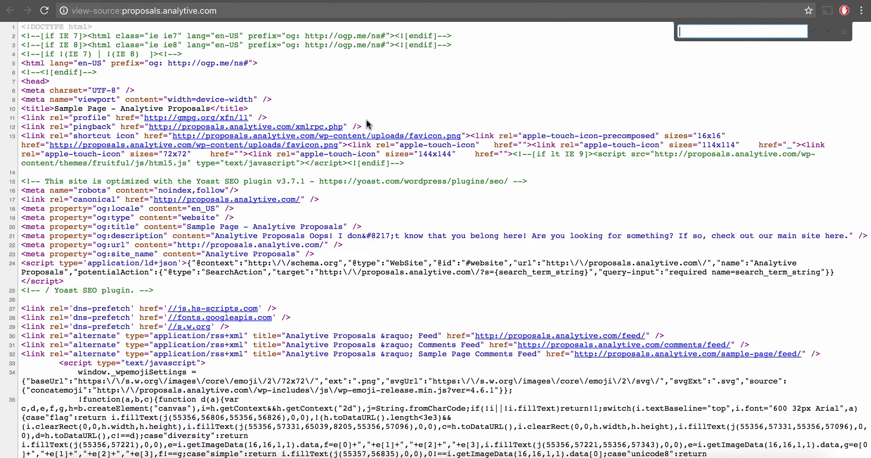
text(UA-)
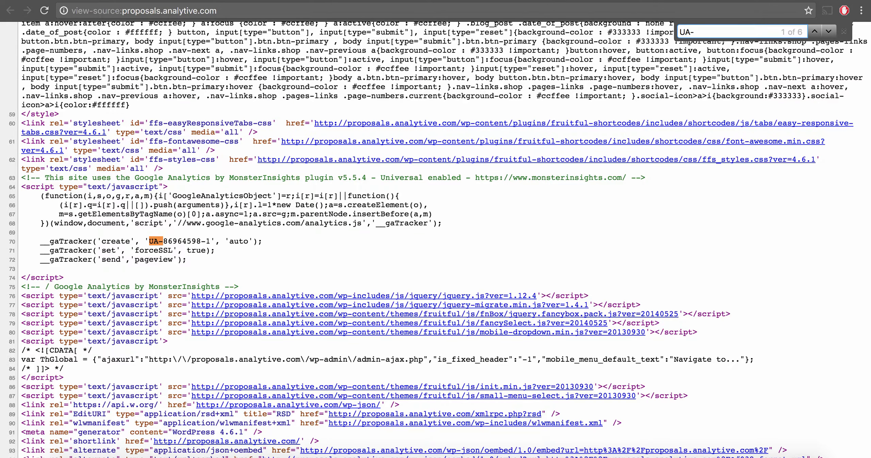
drag(23, 184, 85, 275)
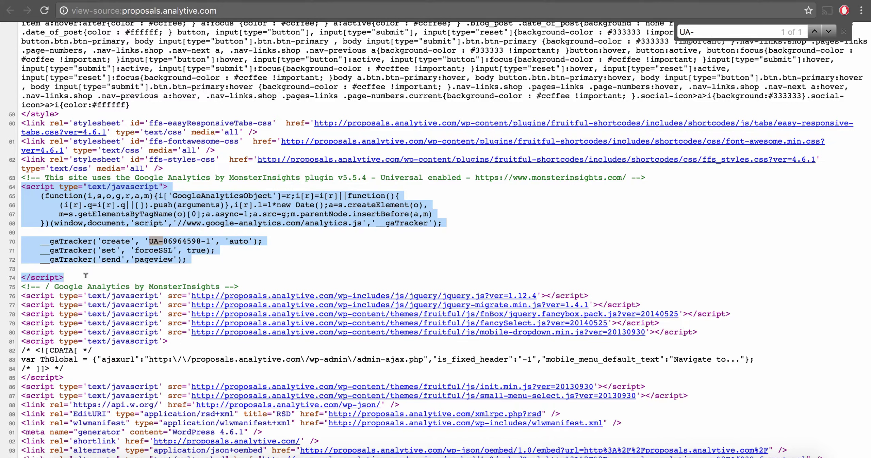
click(152, 239)
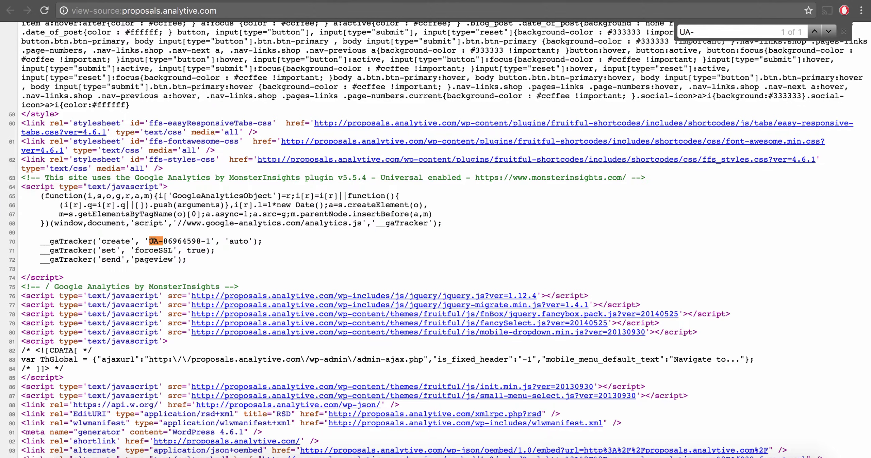
drag(150, 240, 210, 240)
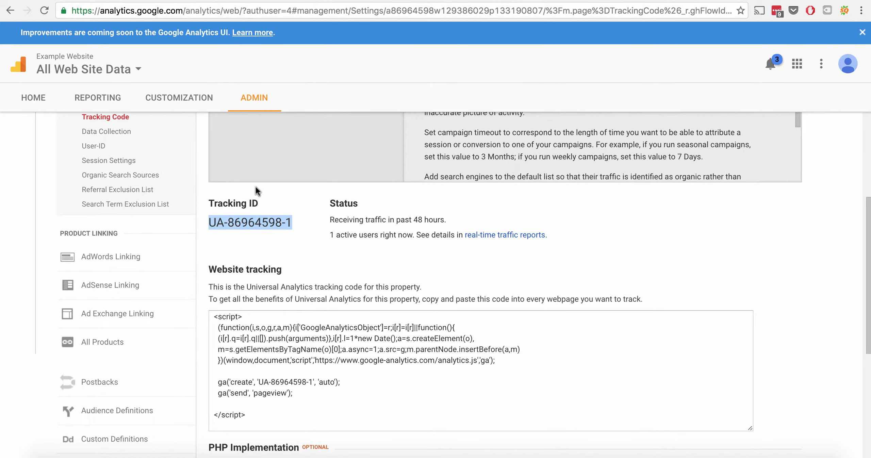
scroll(245, 218, up, 4)
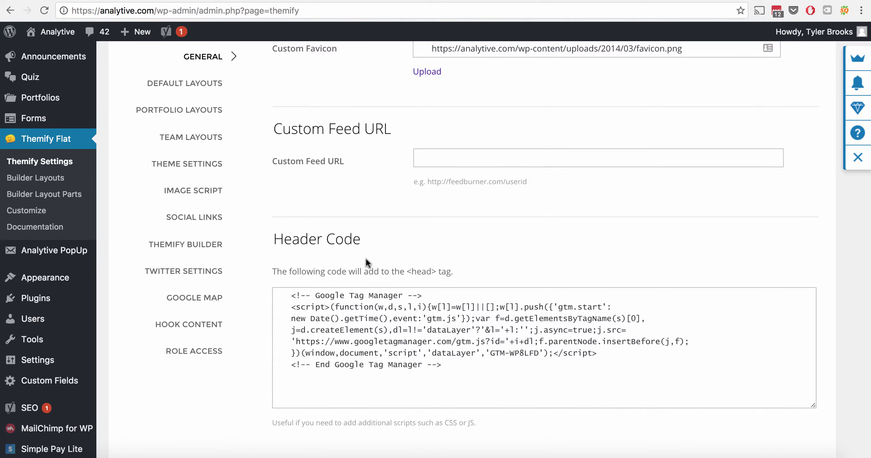
Add blank lines after the Google Tag Manager snippet in the Header Code box of the Themify settings on analytive.com.
drag(273, 235, 362, 240)
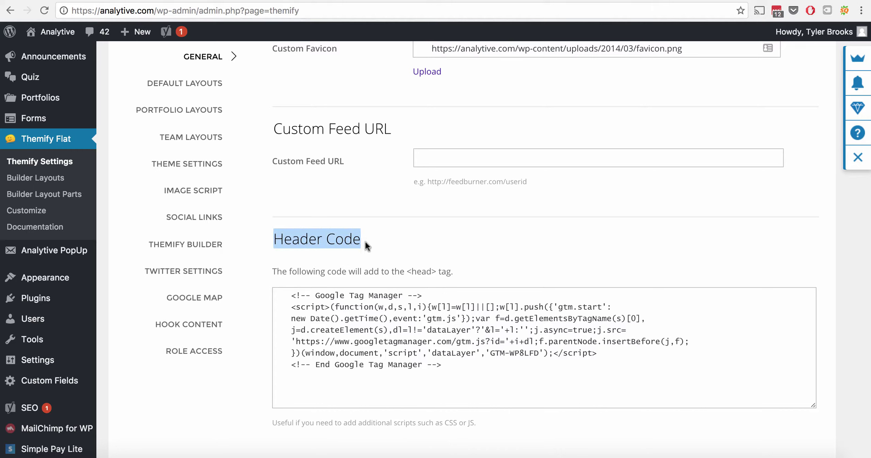
click(364, 241)
click(463, 362)
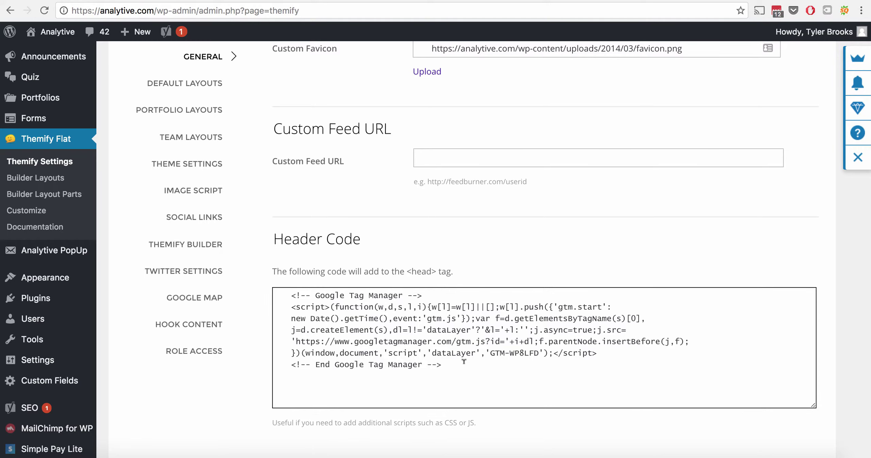
key(Return)
key(Return)
scroll(696, 113, down, 2)
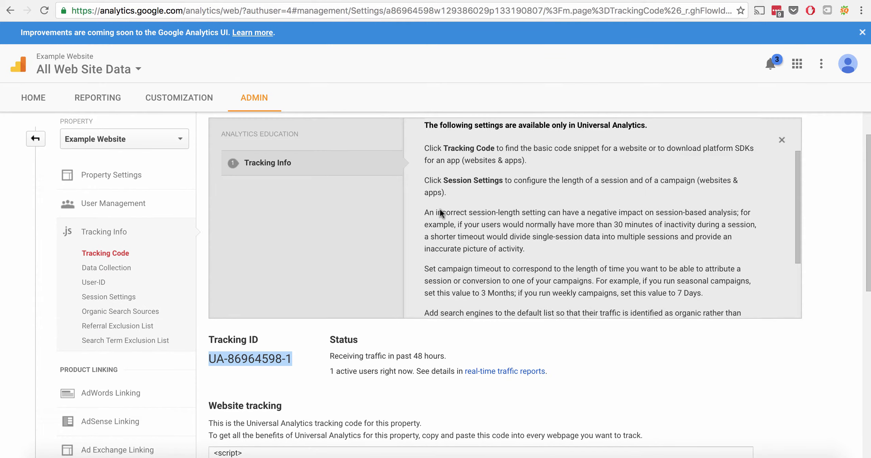
Copy the Website tracking script from the Tracking Code page of the Example Website property in Google Analytics.
scroll(374, 306, down, 4)
scroll(371, 314, down, 3)
click(292, 275)
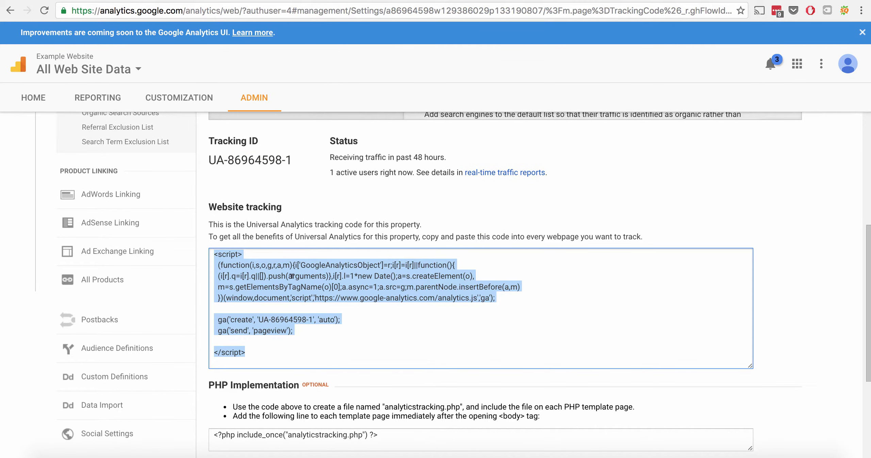
right_click(292, 276)
click(303, 303)
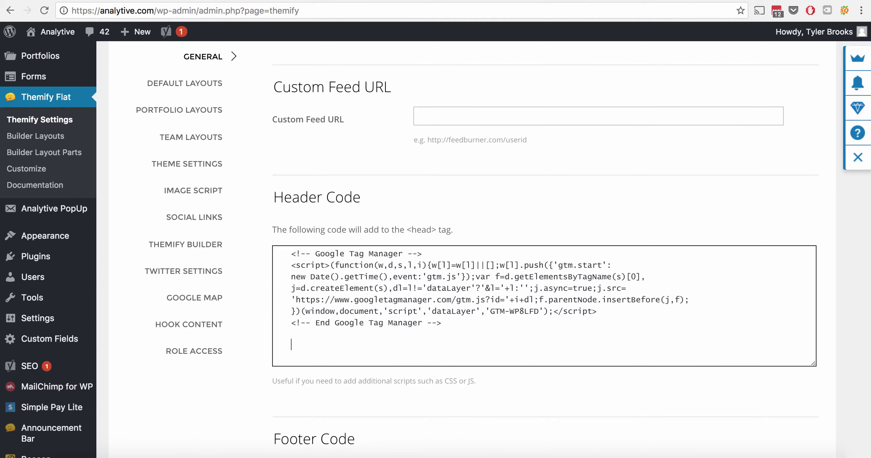
Paste the Google Analytics script below the Google Tag Manager snippet in Themify's Header Code, and locate the save option.
key(ctrl+a)
key(ctrl+v)
scroll(419, 332, up, 3)
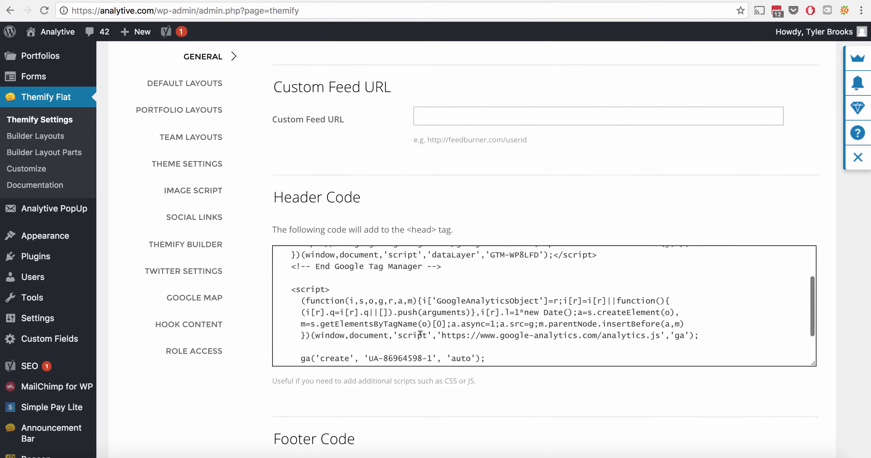
scroll(419, 332, down, 3)
scroll(486, 411, down, 4)
scroll(486, 415, down, 20)
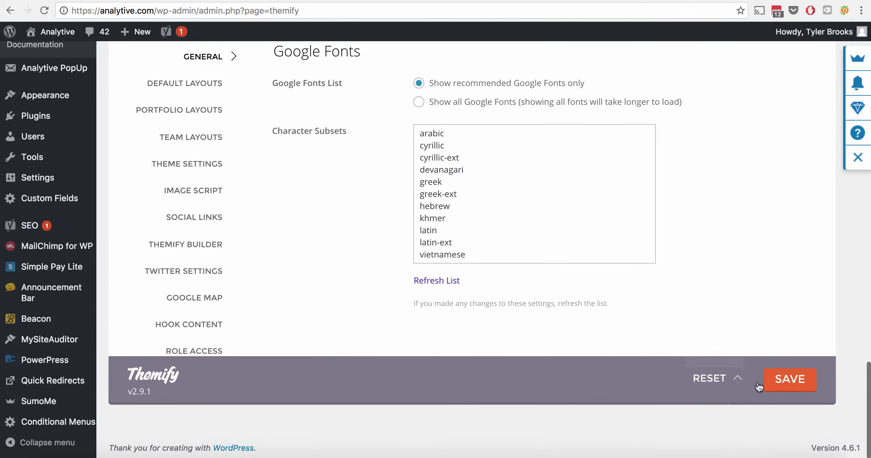
scroll(787, 378, up, 20)
scroll(790, 374, up, 5)
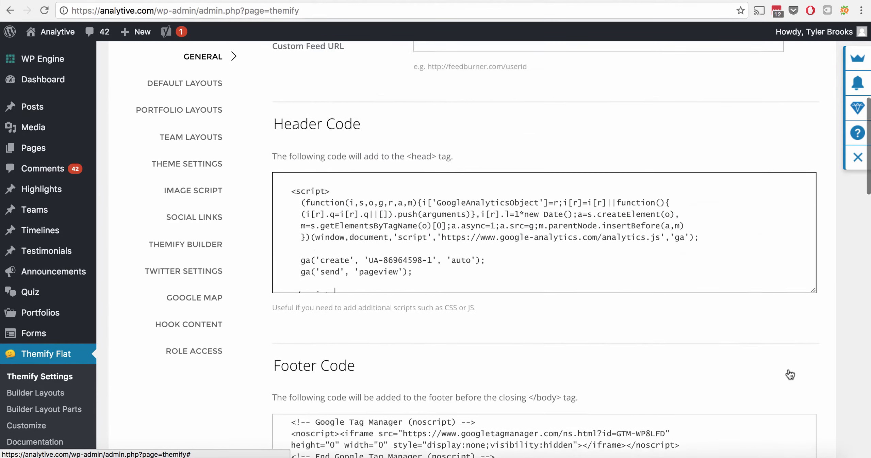
scroll(498, 207, up, 3)
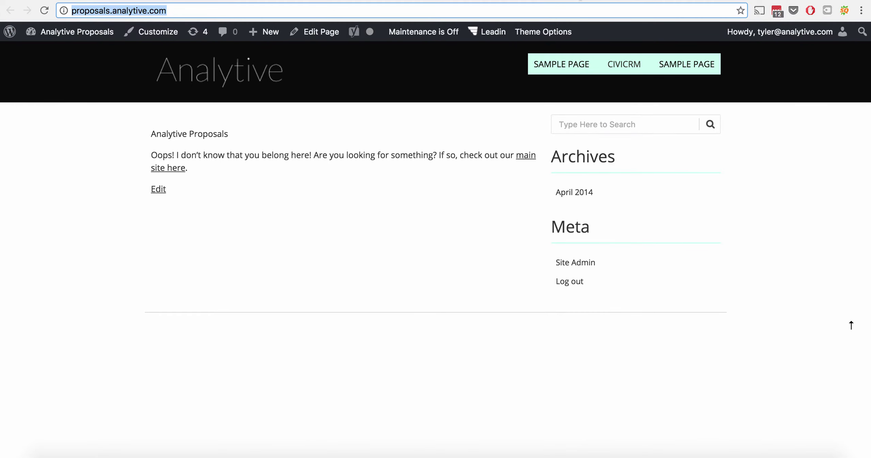
Return to the proposals.analytive.com page source and highlight the opening head tag.
key(super+alt+u)
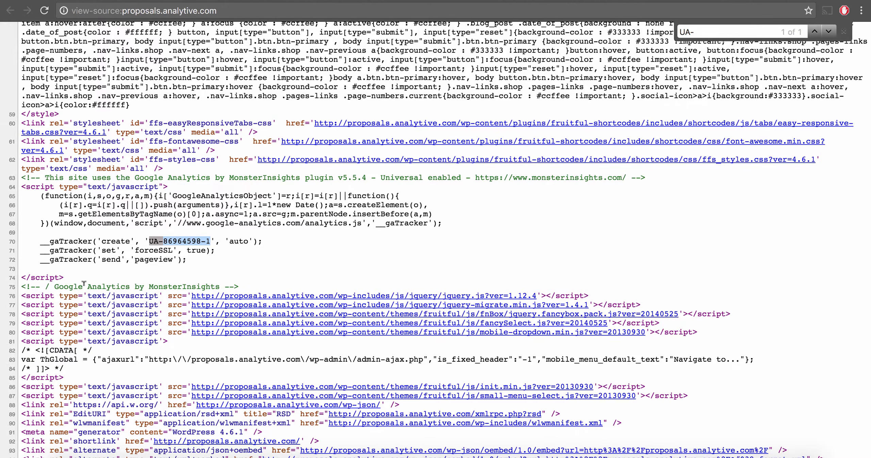
scroll(83, 251, up, 10)
scroll(84, 283, up, 8)
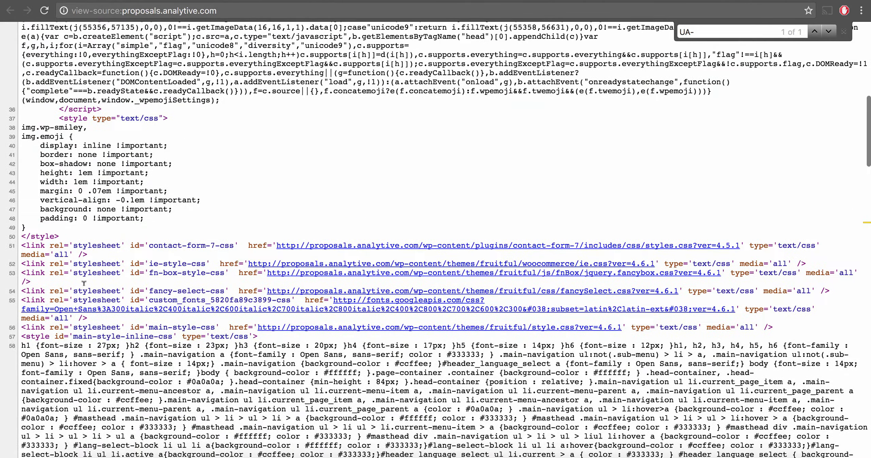
scroll(83, 271, up, 6)
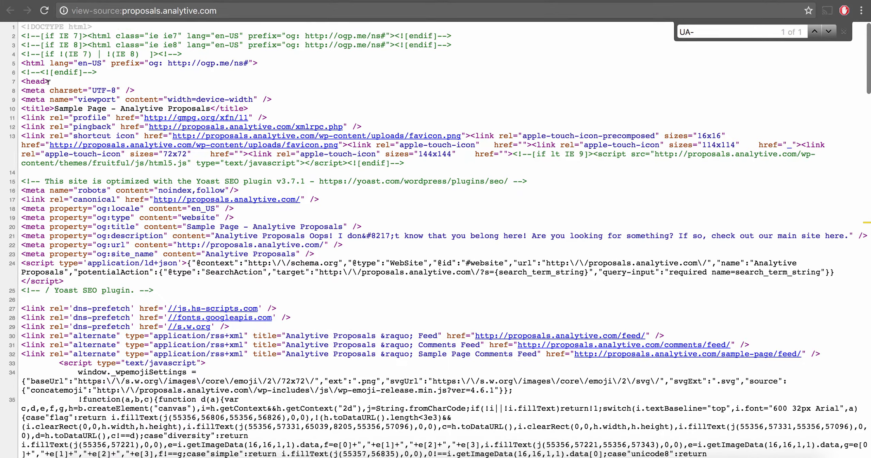
click(695, 31)
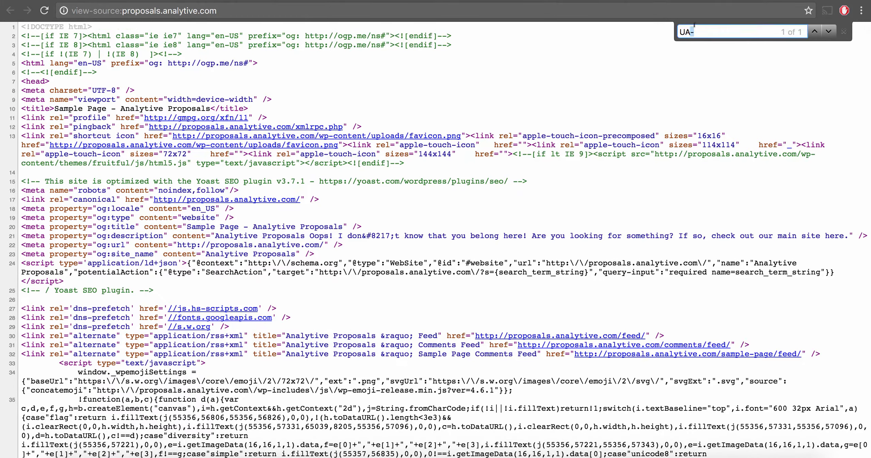
click(57, 84)
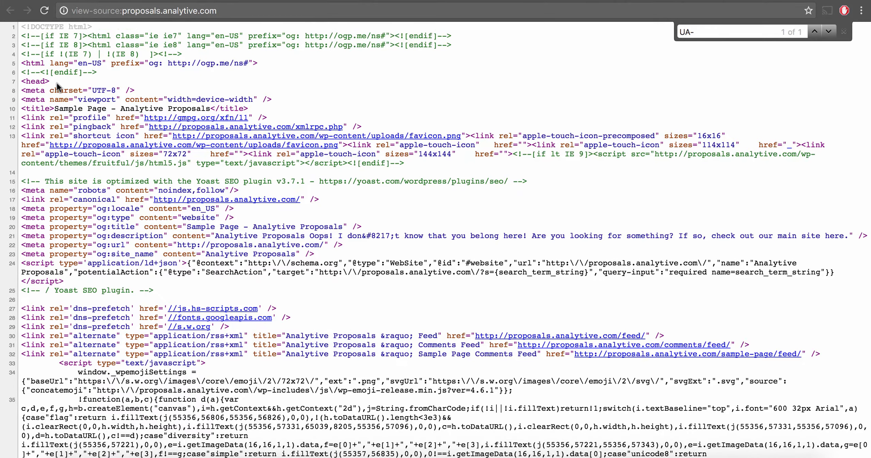
drag(56, 83, 16, 80)
Highlight the section from the opening to the closing head tag and check that it contains the MonsterInsights tracking script.
scroll(89, 148, down, 20)
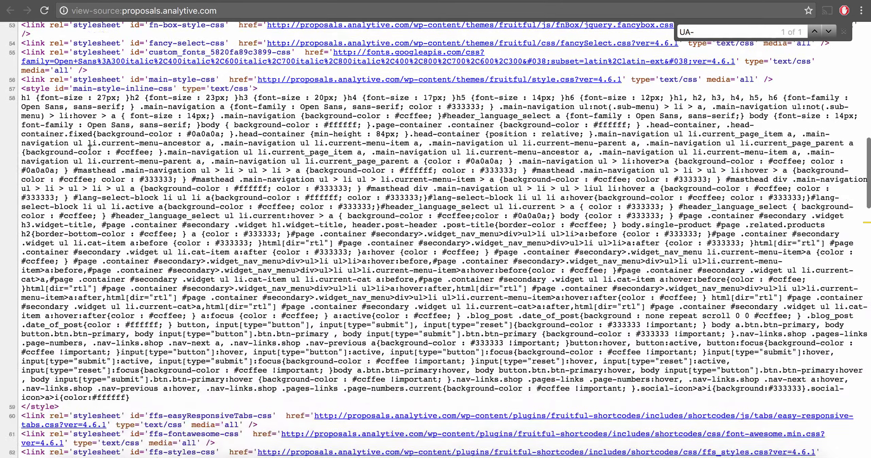
scroll(90, 148, down, 10)
drag(22, 182, 139, 285)
scroll(139, 282, down, 5)
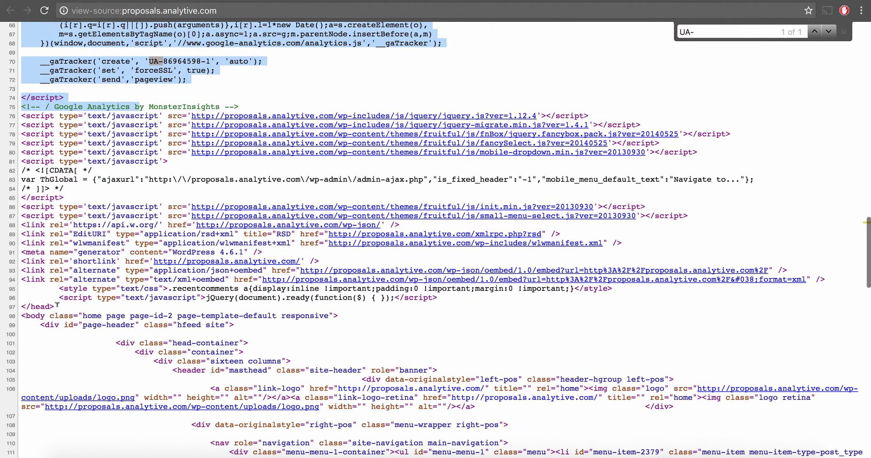
drag(57, 304, 11, 77)
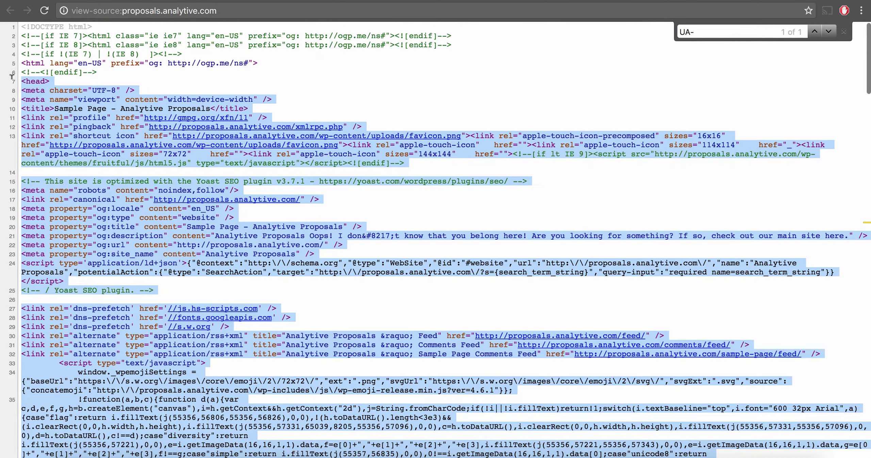
scroll(177, 113, down, 5)
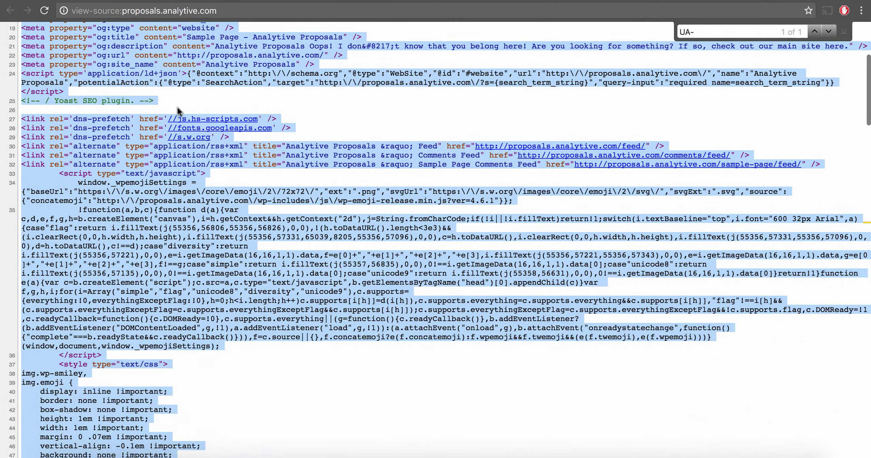
scroll(177, 108, down, 2)
scroll(177, 108, down, 5)
scroll(177, 106, down, 10)
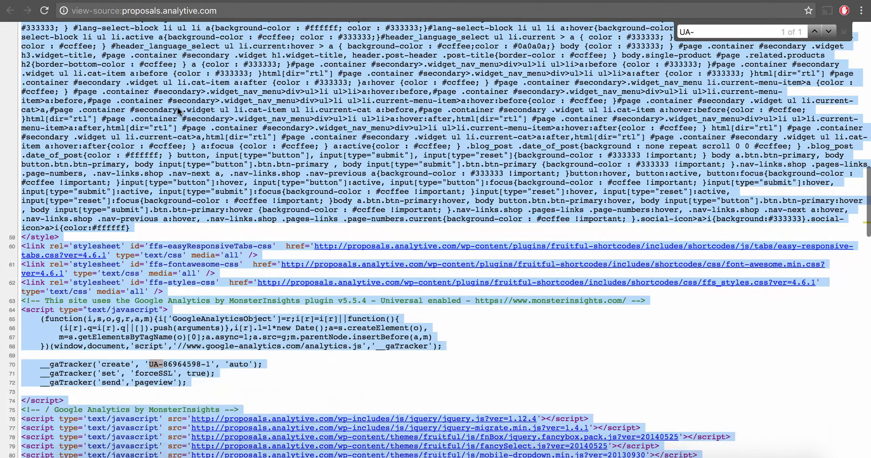
scroll(177, 106, down, 2)
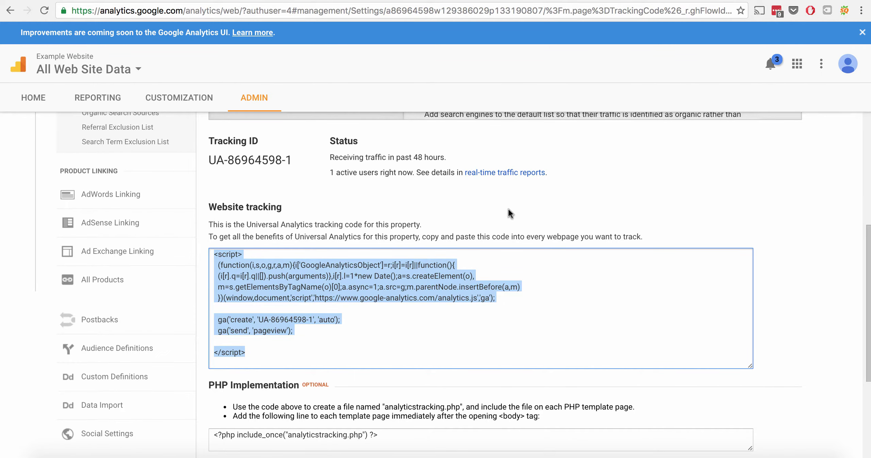
Open the Audience Overview report in Google Analytics, close its education panel, and review the session figures.
scroll(510, 213, up, 8)
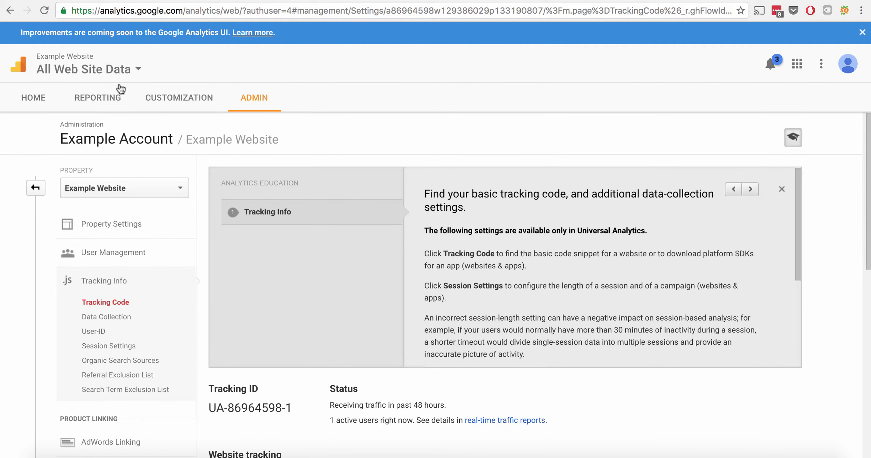
click(91, 100)
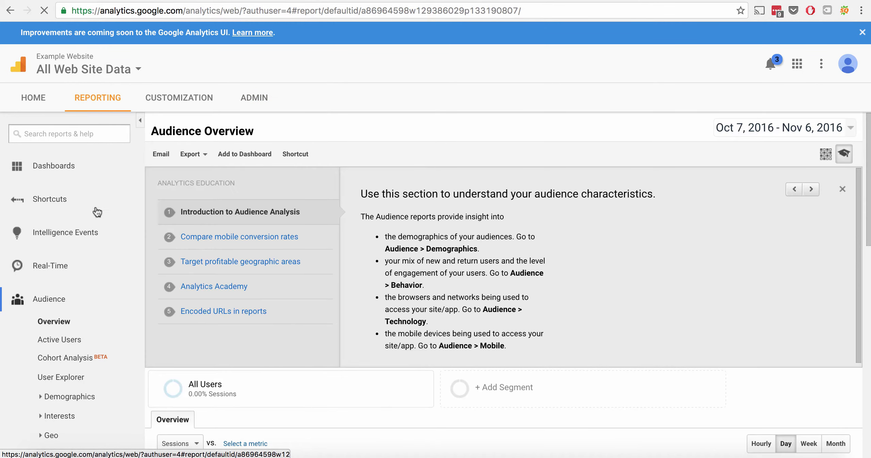
click(842, 189)
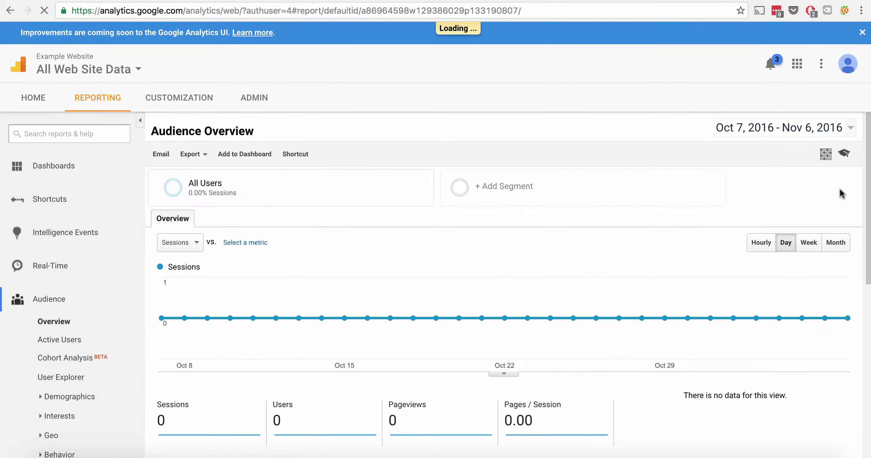
scroll(580, 237, down, 2)
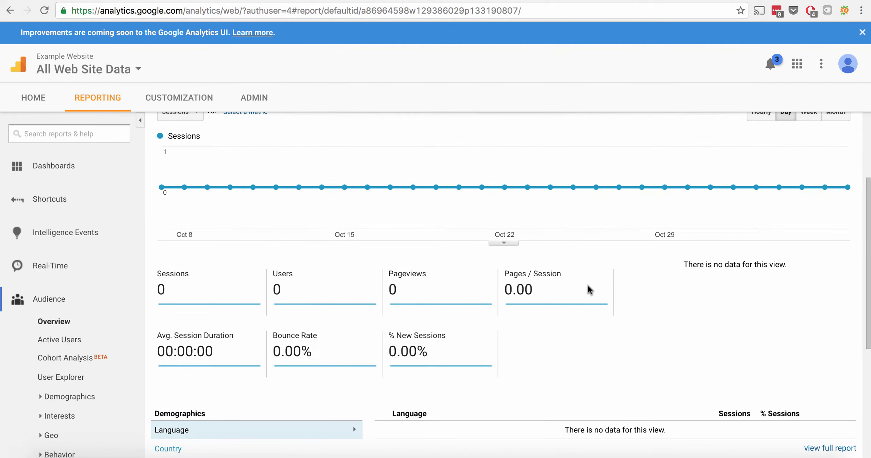
scroll(628, 225, up, 4)
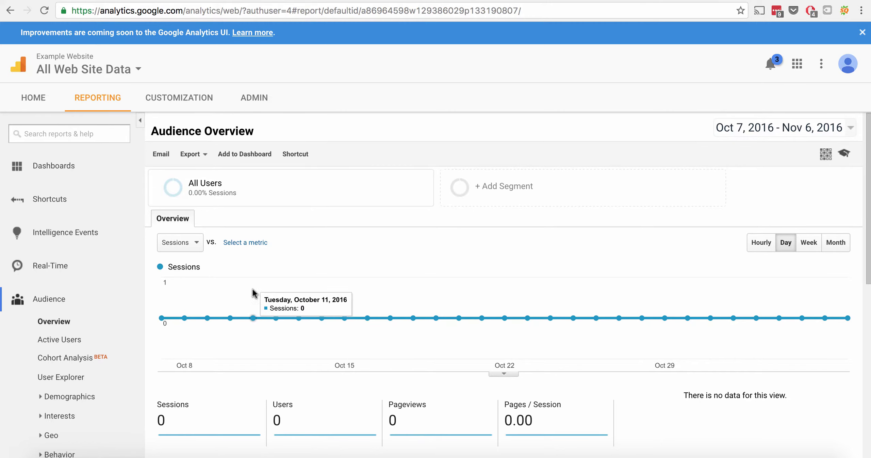
Open the Real-Time Overview report and examine the active users and the pageviews per minute.
click(97, 273)
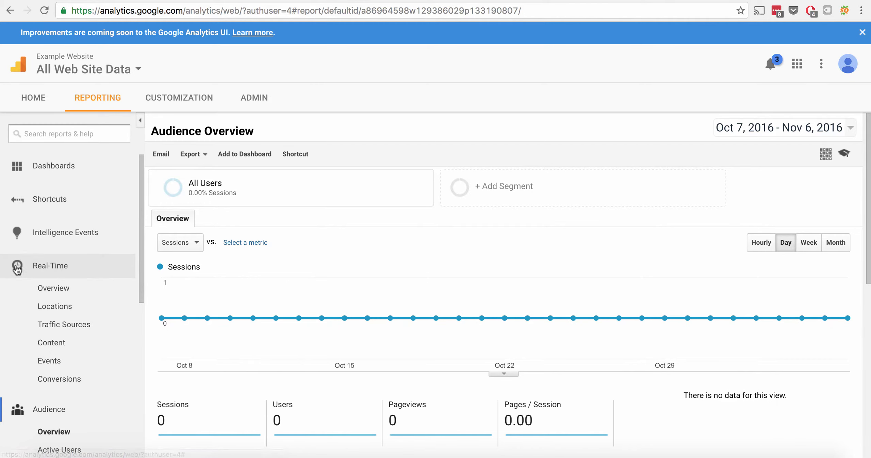
click(43, 289)
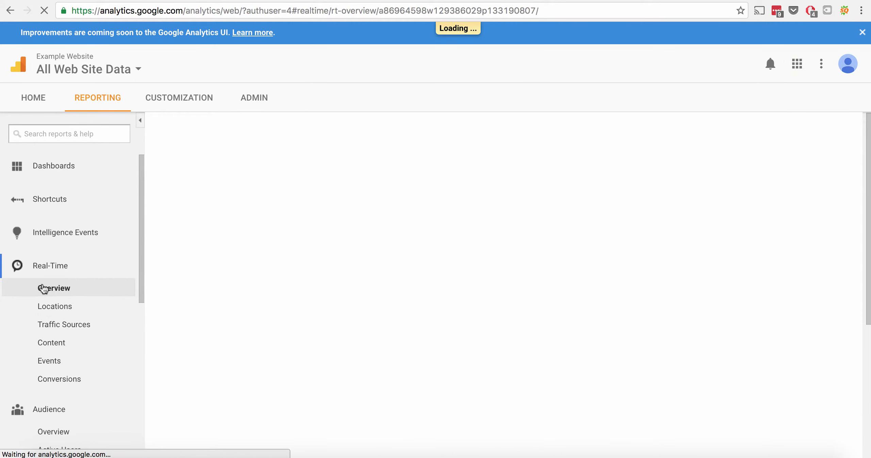
scroll(391, 238, down, 1)
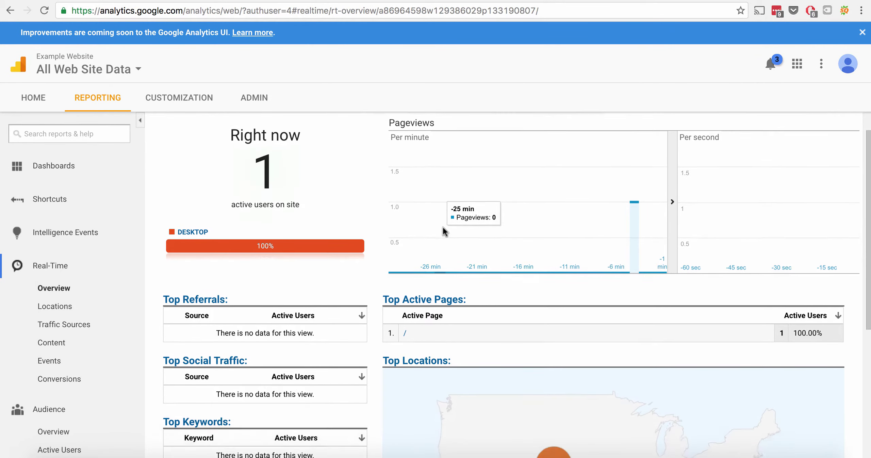
mouse_move(635, 233)
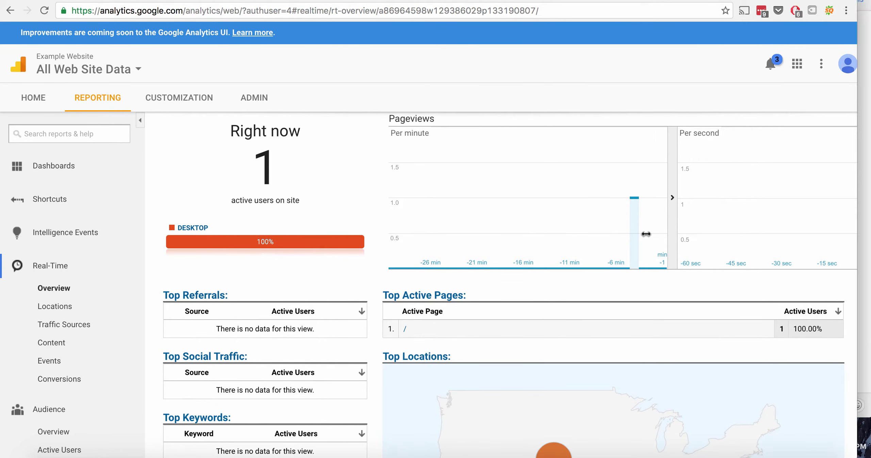
Shrink the incognito site window, place it over the Real-Time report, reload the site, and check the report's pageviews, active pages and locations.
drag(868, 217, 869, 277)
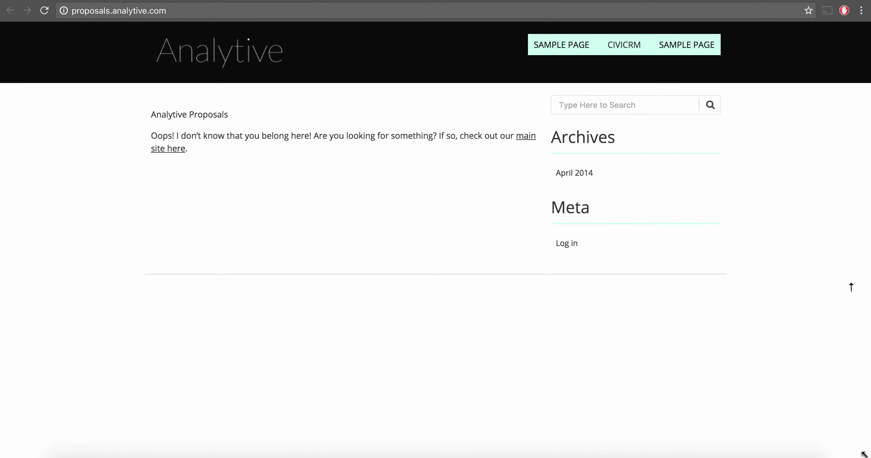
drag(864, 453, 404, 270)
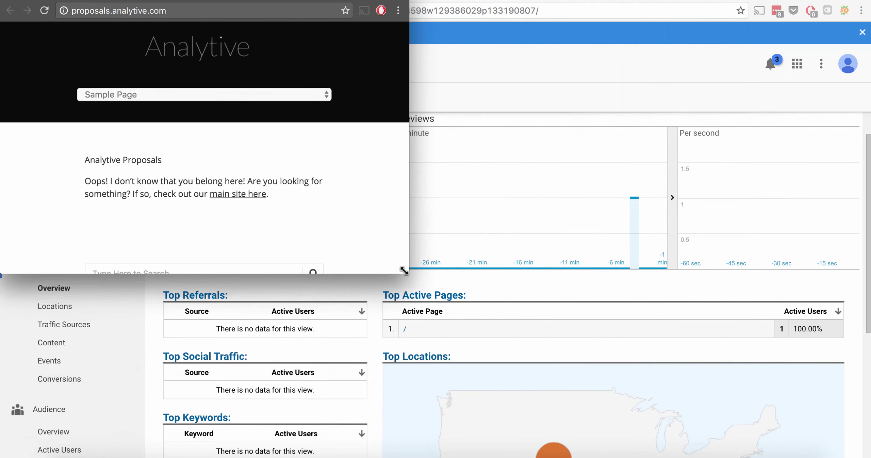
drag(295, 0, 306, 302)
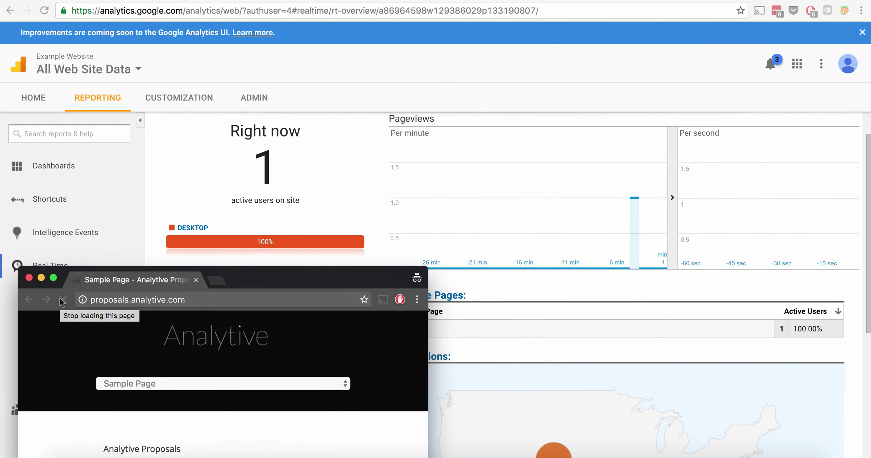
click(62, 300)
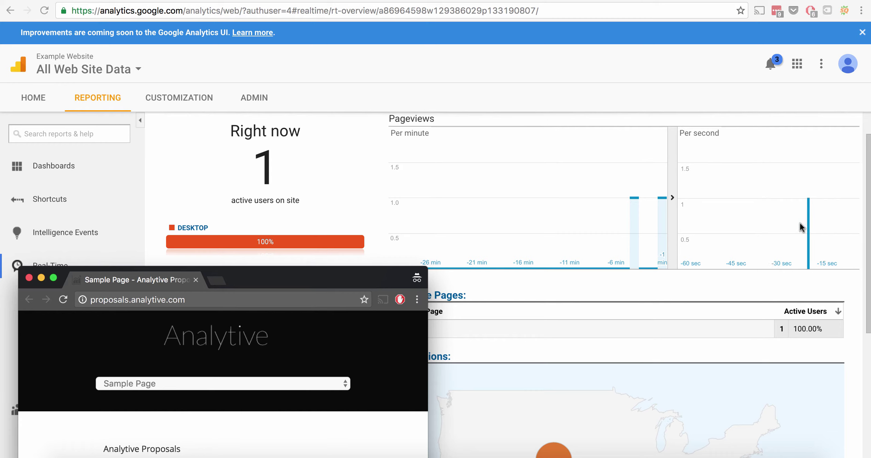
scroll(741, 249, down, 5)
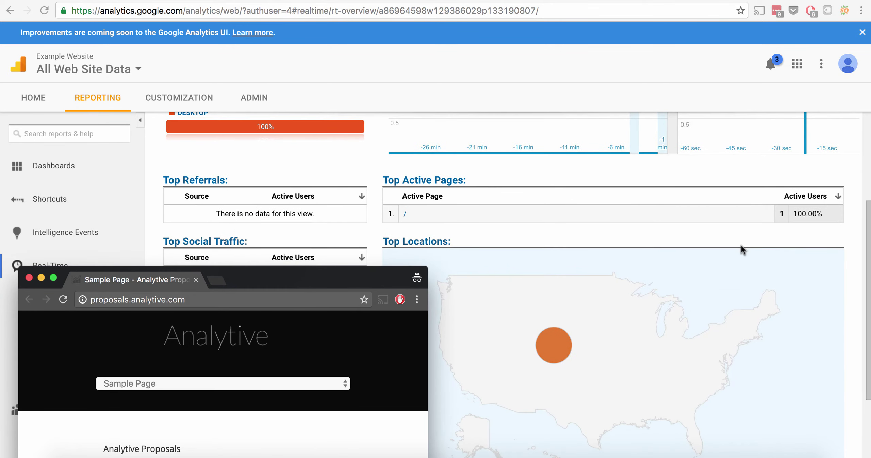